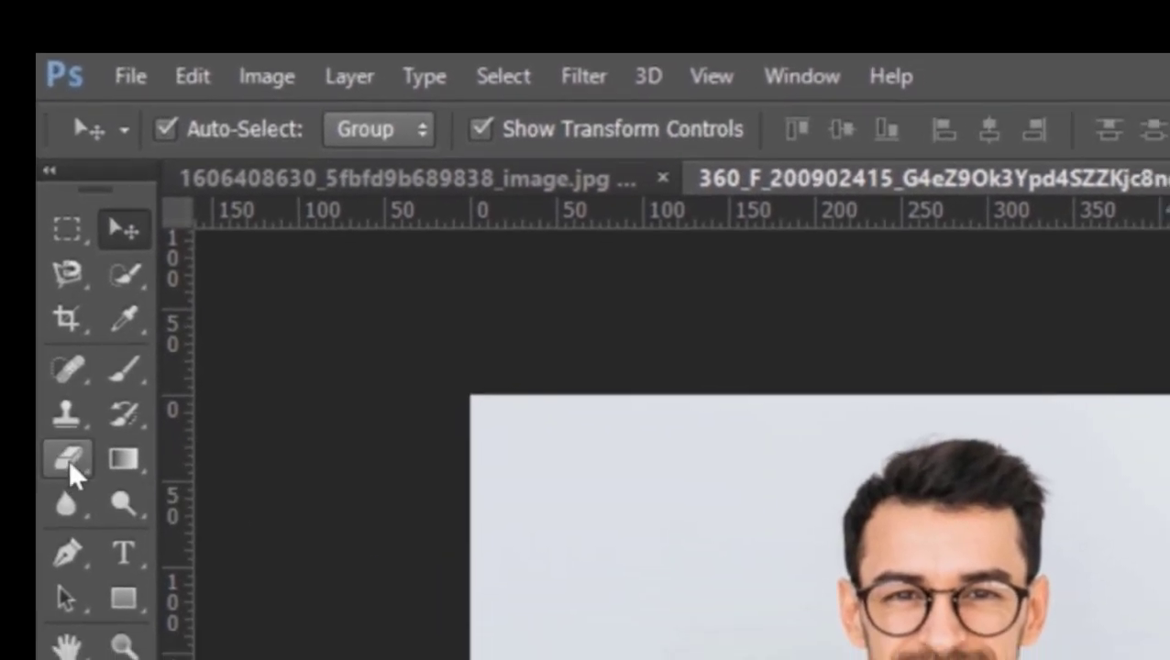
# Unlock the portrait's Background layer so that it becomes an editable layer
pyautogui.click(68, 460)
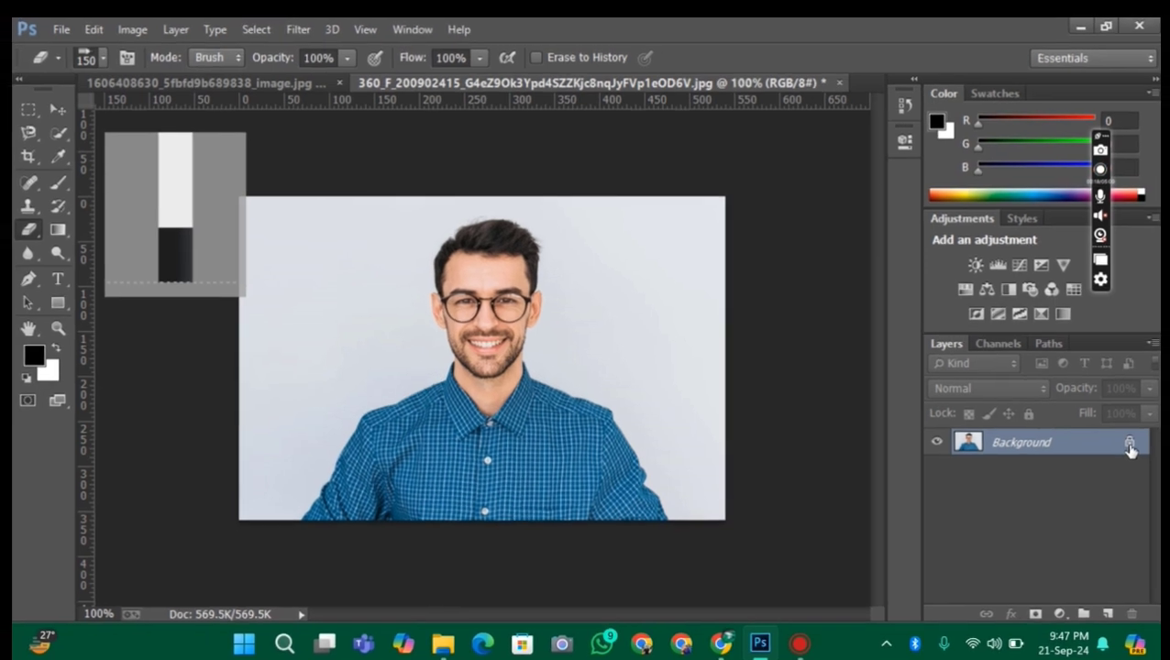
pyautogui.click(1129, 443)
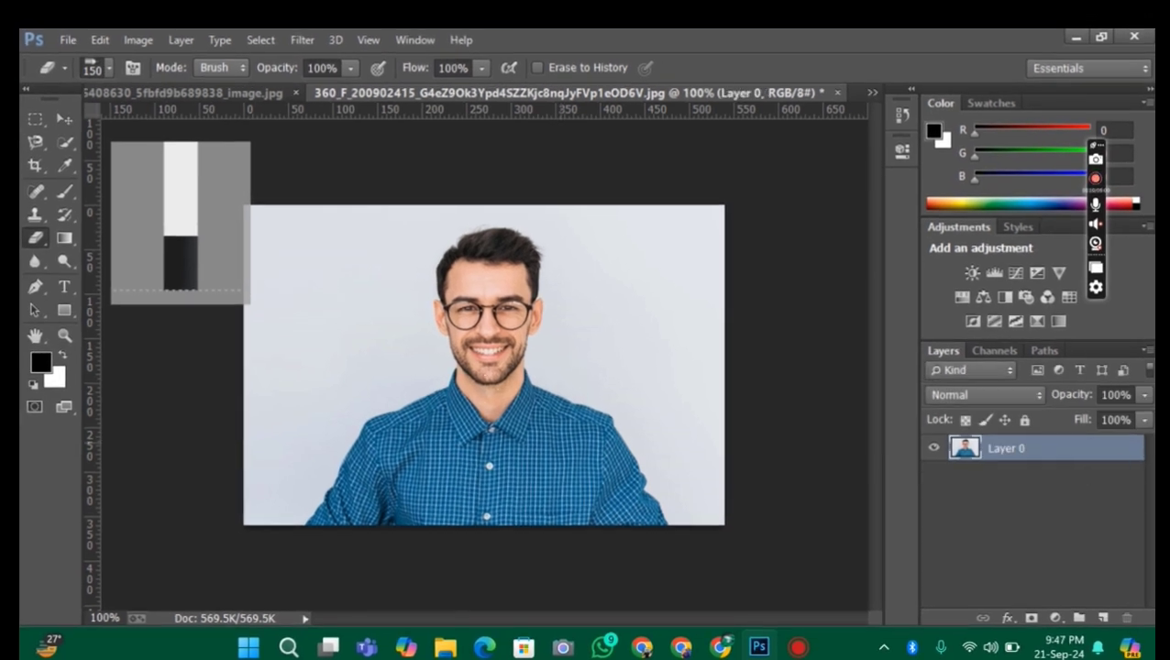
# Erase the plain backdrop along the left side of the portrait with the 150 px Eraser
pyautogui.moveTo(257, 283)
pyautogui.mouseDown()
pyautogui.moveTo(289, 312)
pyautogui.moveTo(293, 275)
pyautogui.moveTo(240, 188)
pyautogui.mouseUp()
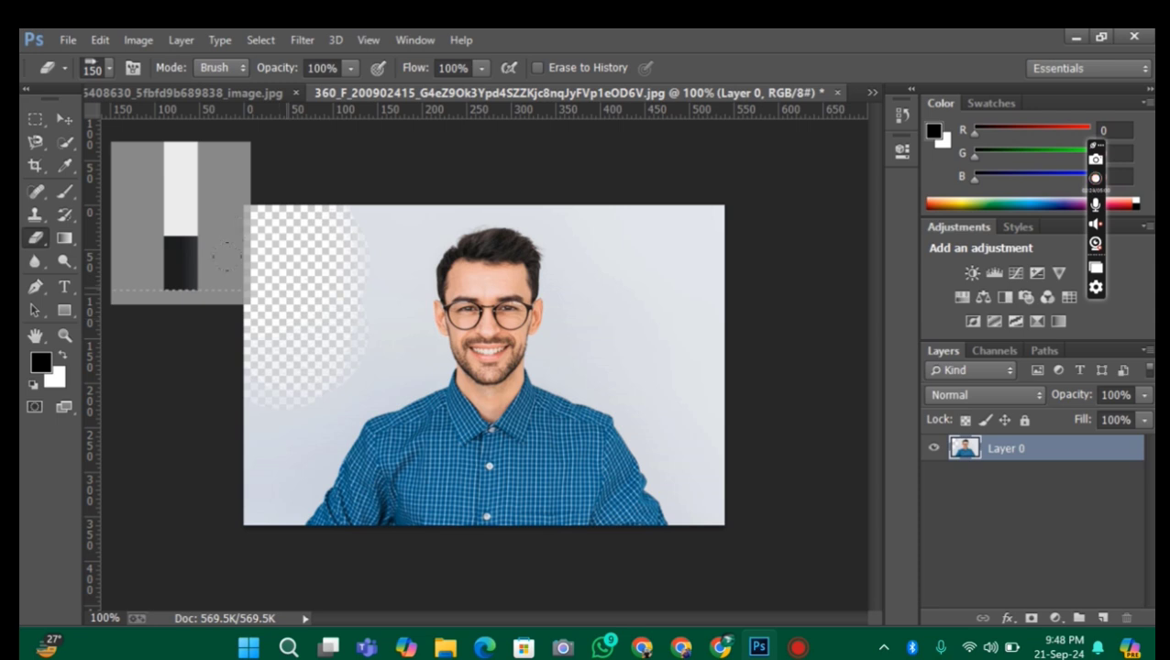
pyautogui.click(64, 238)
pyautogui.click(36, 239)
pyautogui.moveTo(181, 305)
pyautogui.mouseDown()
pyautogui.moveTo(182, 349)
pyautogui.moveTo(203, 378)
pyautogui.moveTo(191, 421)
pyautogui.mouseUp()
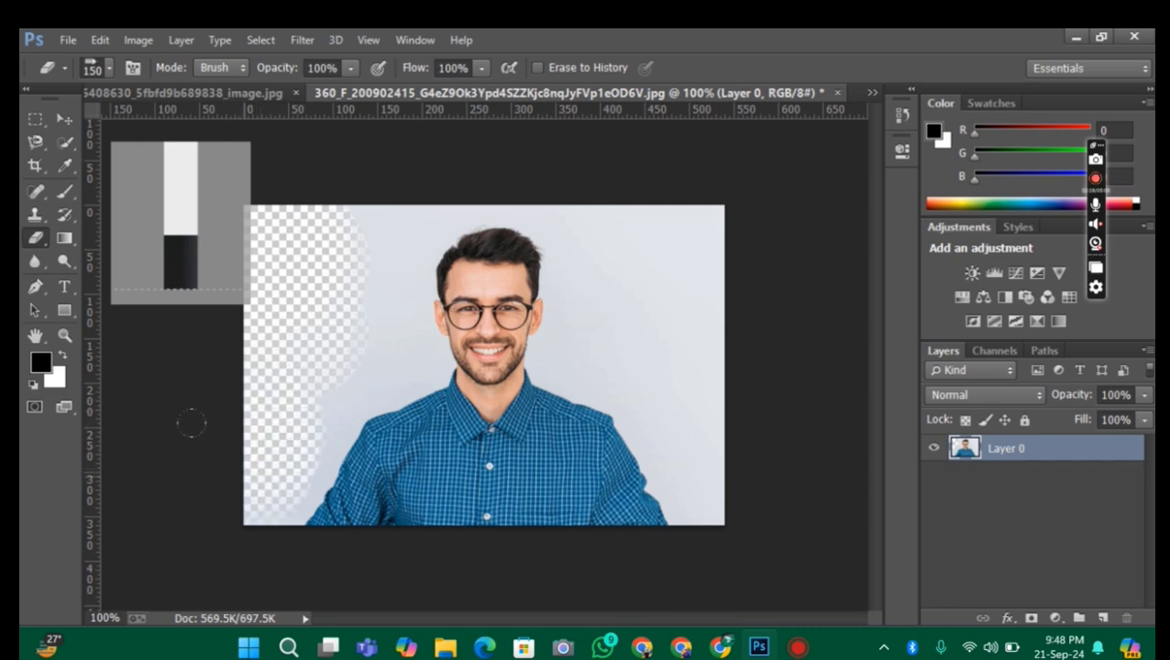
# Reduce the Eraser to 70 px and erase the backdrop above the man's head, redoing the first stroke
pyautogui.hotkey('ctrl', '+')
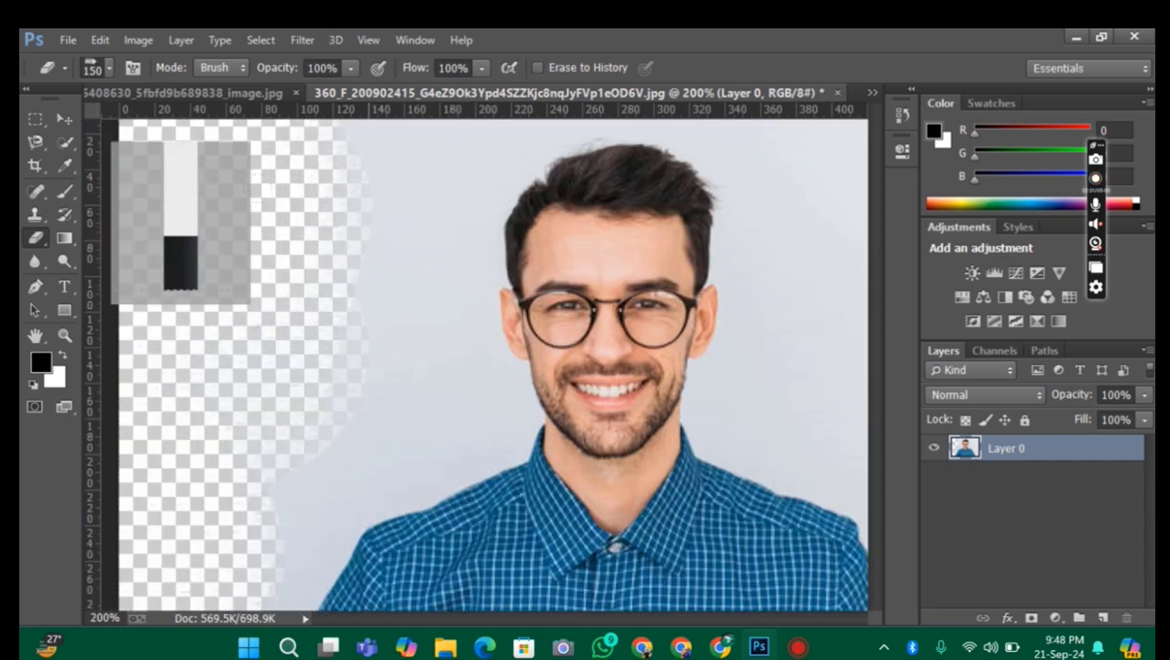
pyautogui.press('[')
pyautogui.press('[')
pyautogui.press('[')
pyautogui.scroll(3, 343, 253)
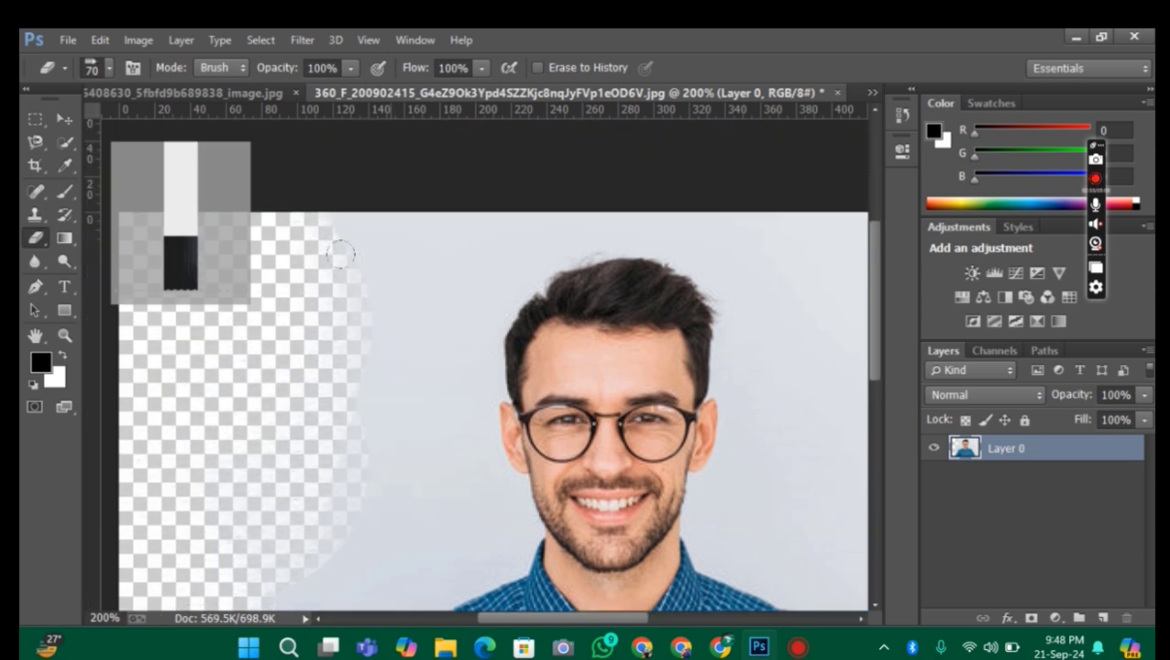
pyautogui.moveTo(348, 244)
pyautogui.mouseDown()
pyautogui.moveTo(355, 203)
pyautogui.moveTo(639, 174)
pyautogui.moveTo(671, 157)
pyautogui.moveTo(724, 229)
pyautogui.moveTo(706, 275)
pyautogui.moveTo(734, 311)
pyautogui.moveTo(710, 182)
pyautogui.mouseUp()
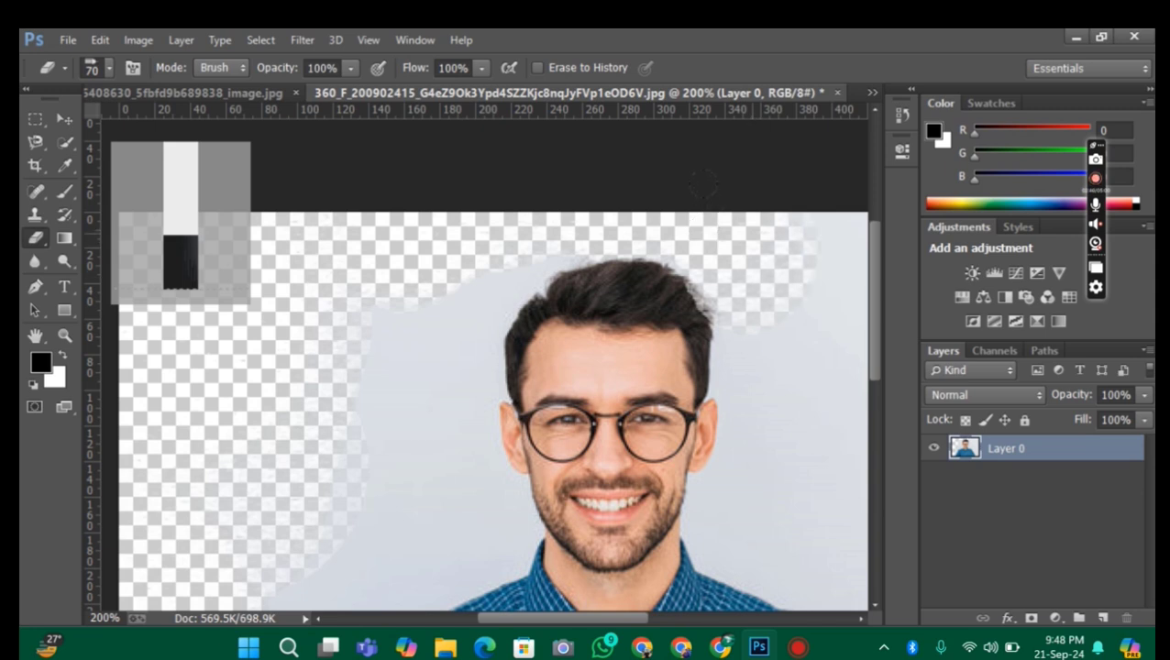
pyautogui.hotkey('ctrl', 'z')
pyautogui.moveTo(751, 229)
pyautogui.mouseDown()
pyautogui.moveTo(633, 194)
pyautogui.moveTo(345, 183)
pyautogui.moveTo(404, 266)
pyautogui.moveTo(403, 311)
pyautogui.moveTo(402, 267)
pyautogui.moveTo(365, 320)
pyautogui.moveTo(440, 362)
pyautogui.moveTo(444, 266)
pyautogui.mouseUp()
# Set the Eraser to 40 px and choose the hard round brush tip with 100% hardness
pyautogui.press('[')
pyautogui.press('[')
pyautogui.press('[')
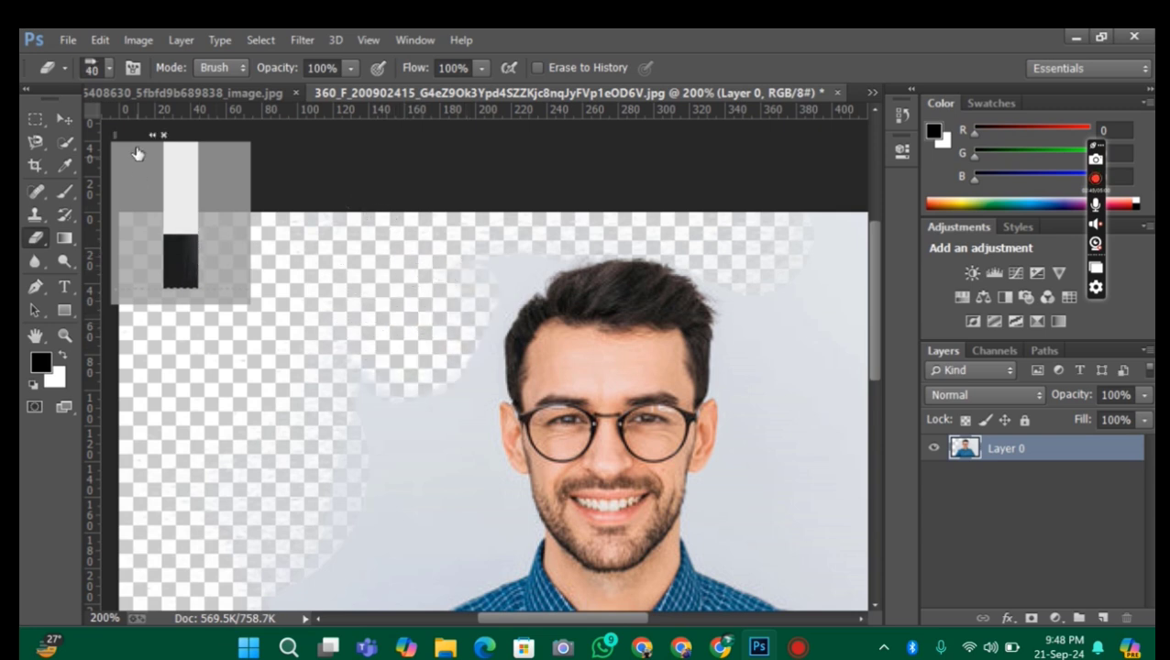
pyautogui.click(109, 62)
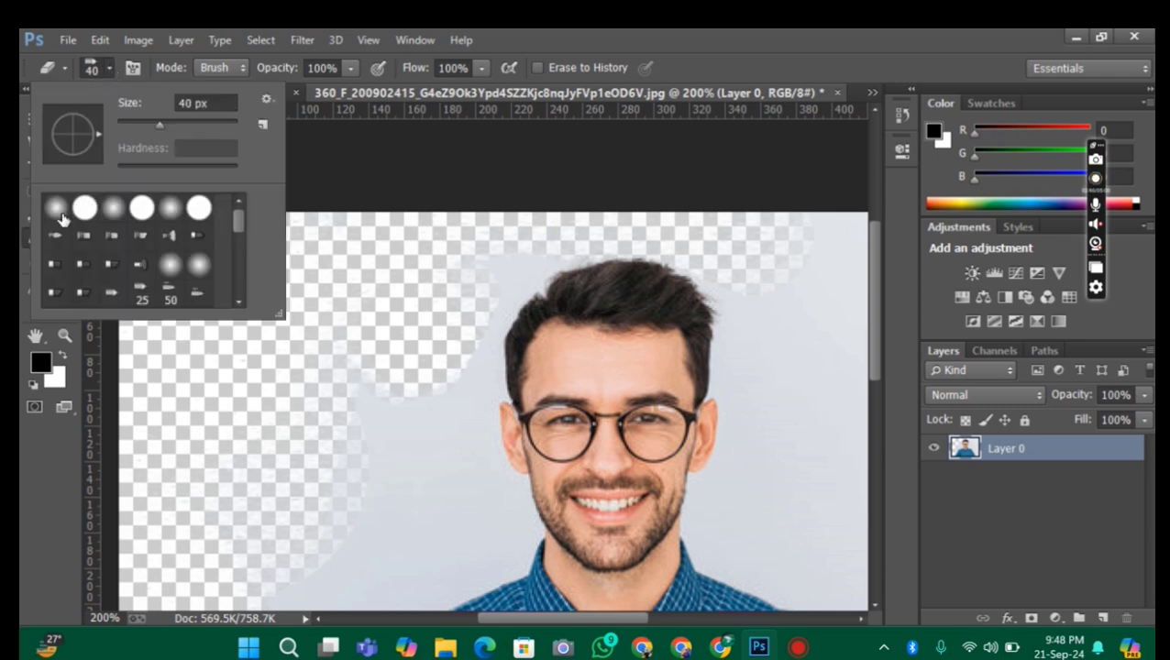
pyautogui.click(88, 212)
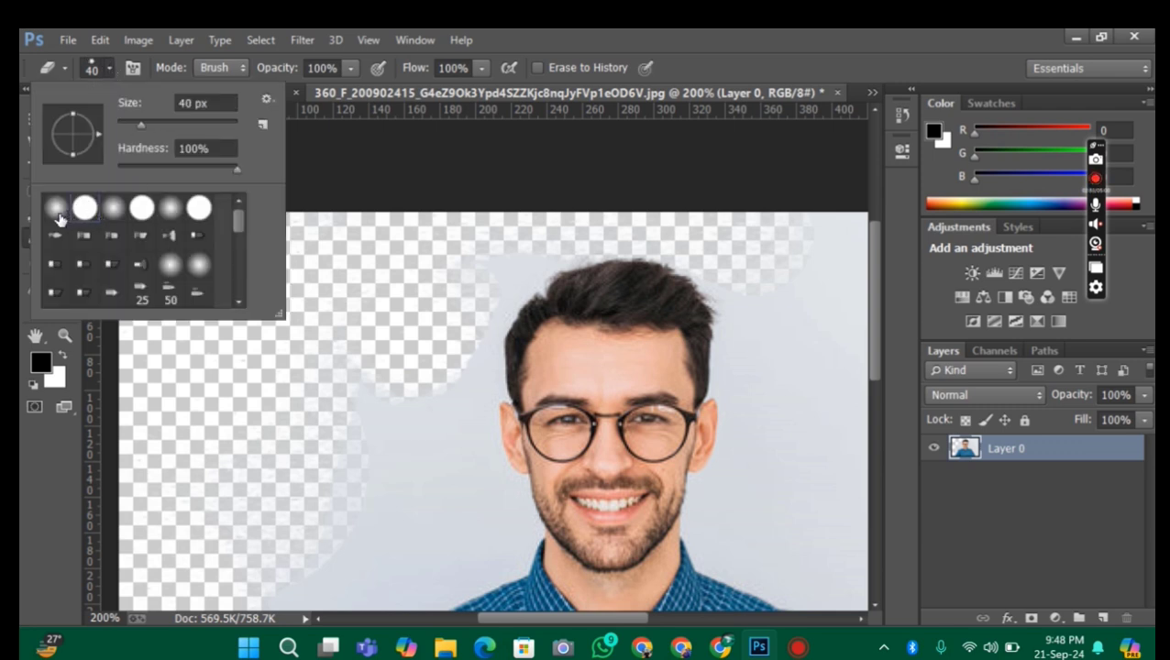
pyautogui.click(57, 209)
pyautogui.click(85, 209)
pyautogui.click(308, 312)
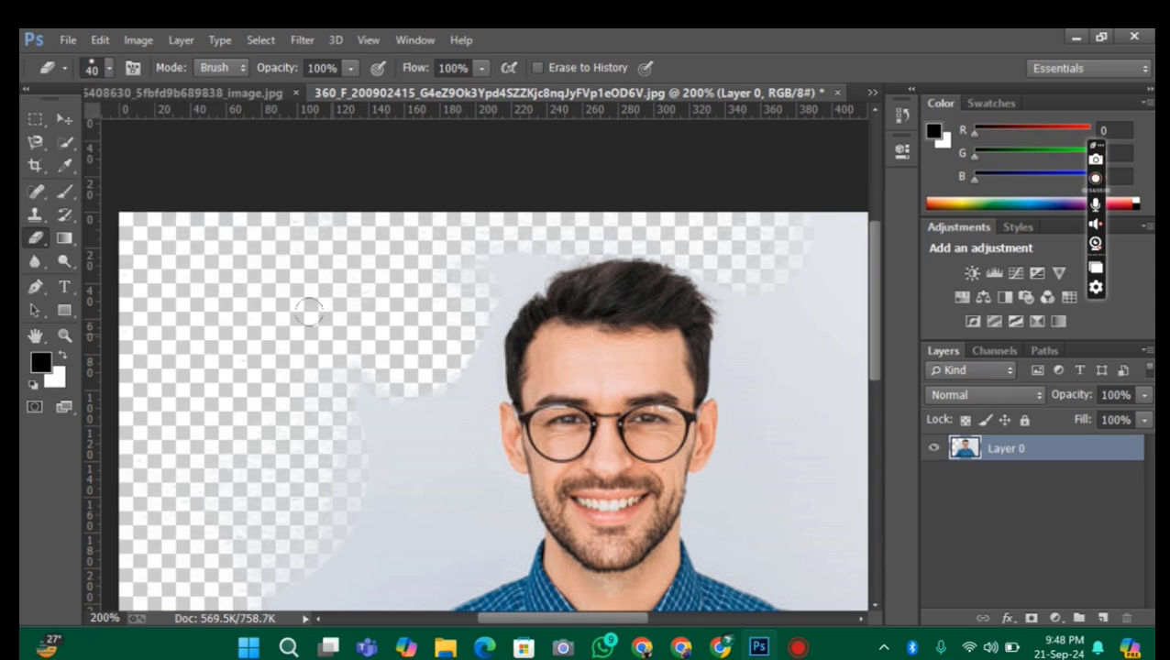
# Undo all the eraser strokes to restore the portrait's full backdrop
pyautogui.hotkey('ctrl', 'alt', 'z')
pyautogui.hotkey('ctrl', 'alt', 'z')
pyautogui.hotkey('ctrl', 'alt', 'z')
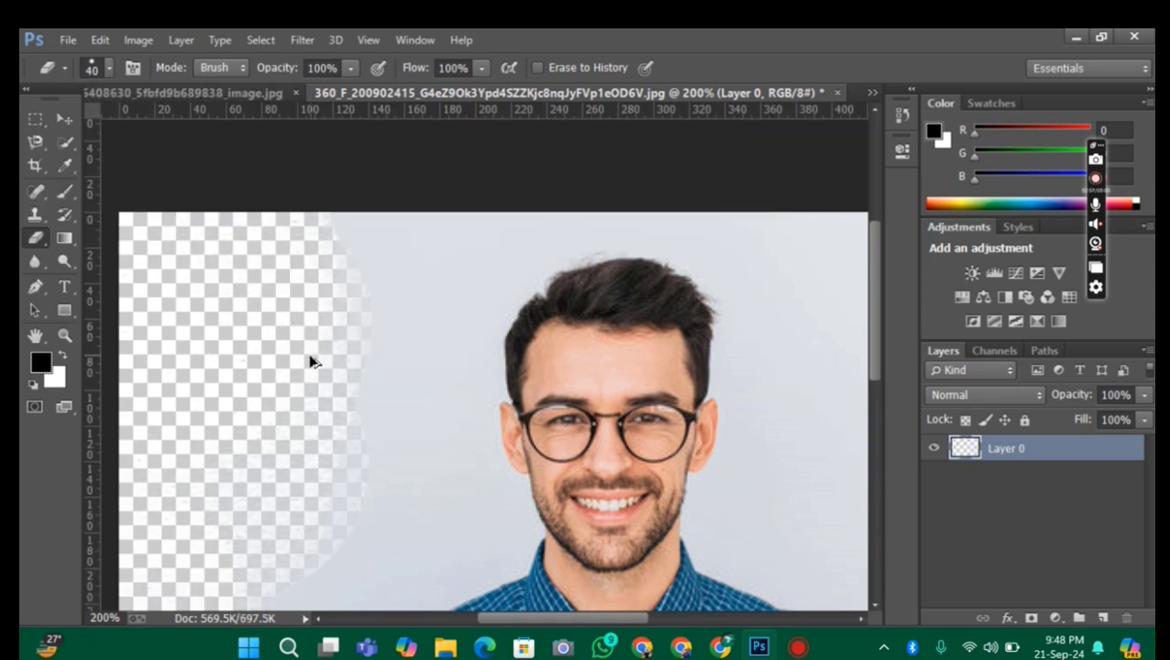
pyautogui.hotkey('ctrl', 'alt', 'z')
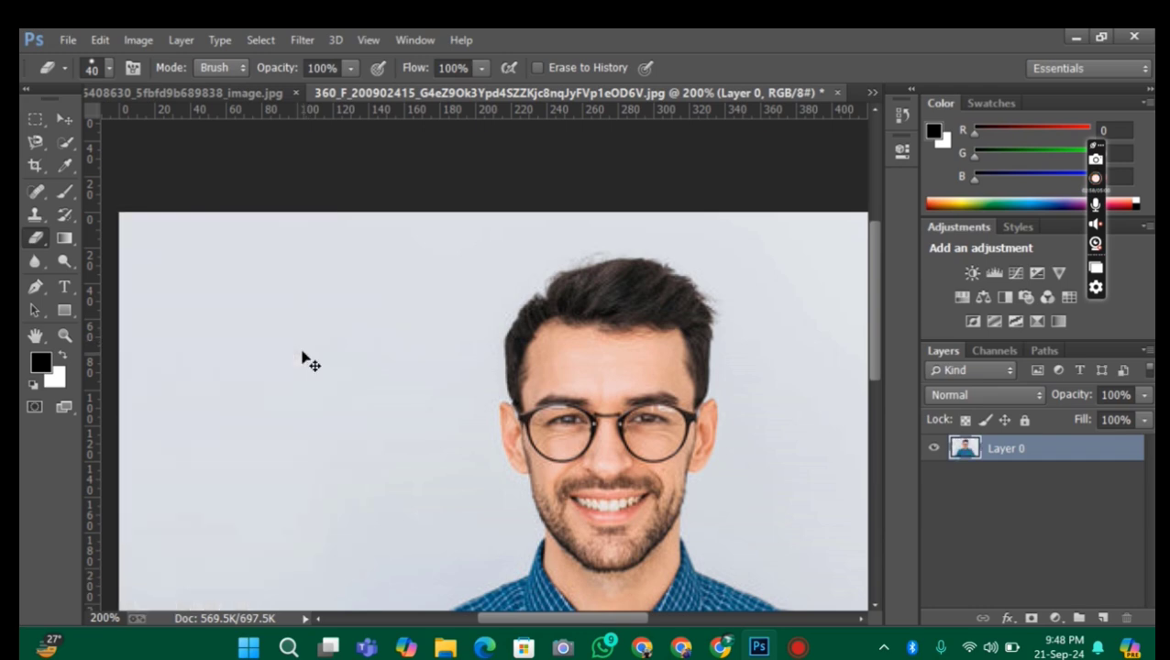
pyautogui.hotkey('ctrl', '-')
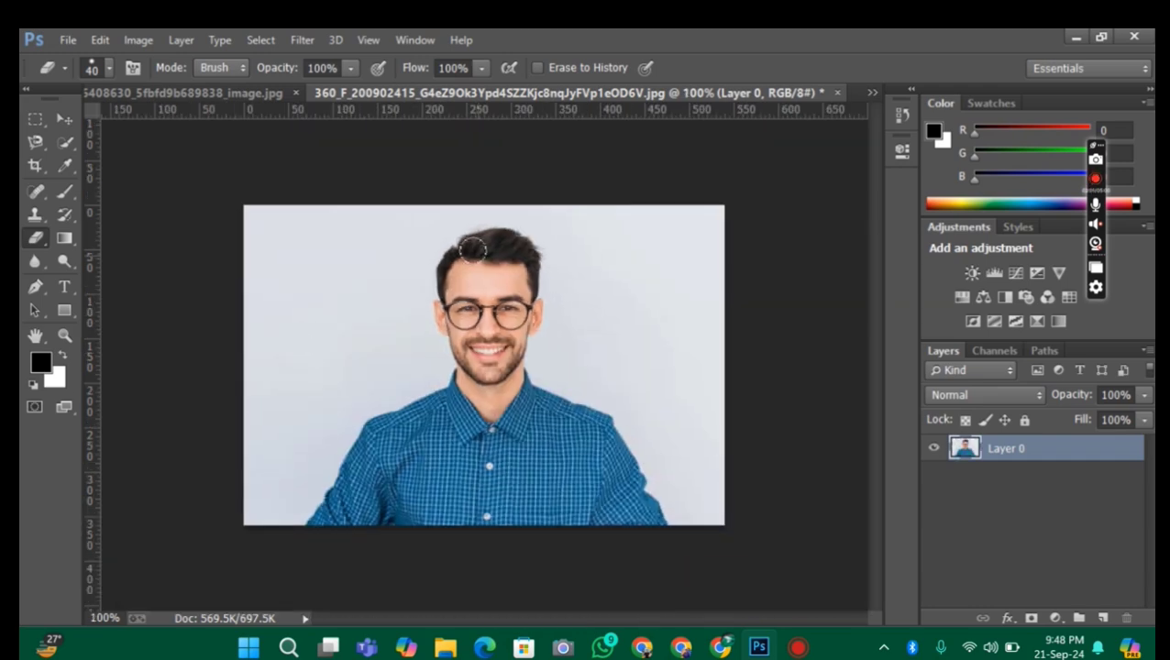
# Change the Eraser to a soft round tip and enlarge it to 150 px
pyautogui.click(109, 68)
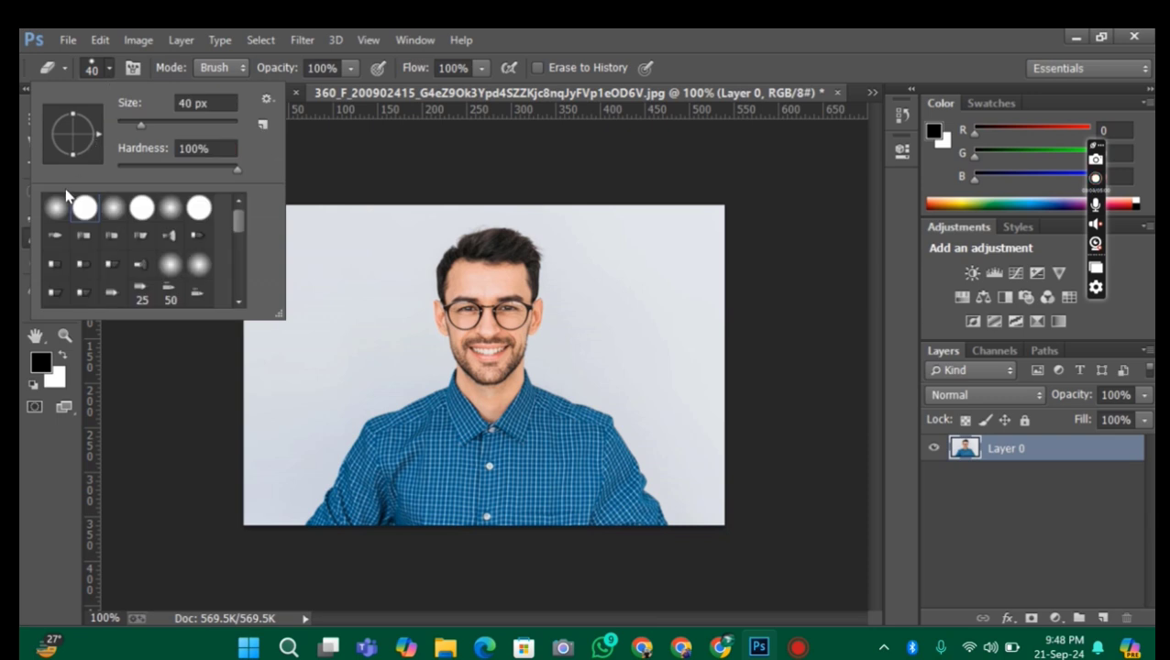
pyautogui.click(57, 209)
pyautogui.press('Return')
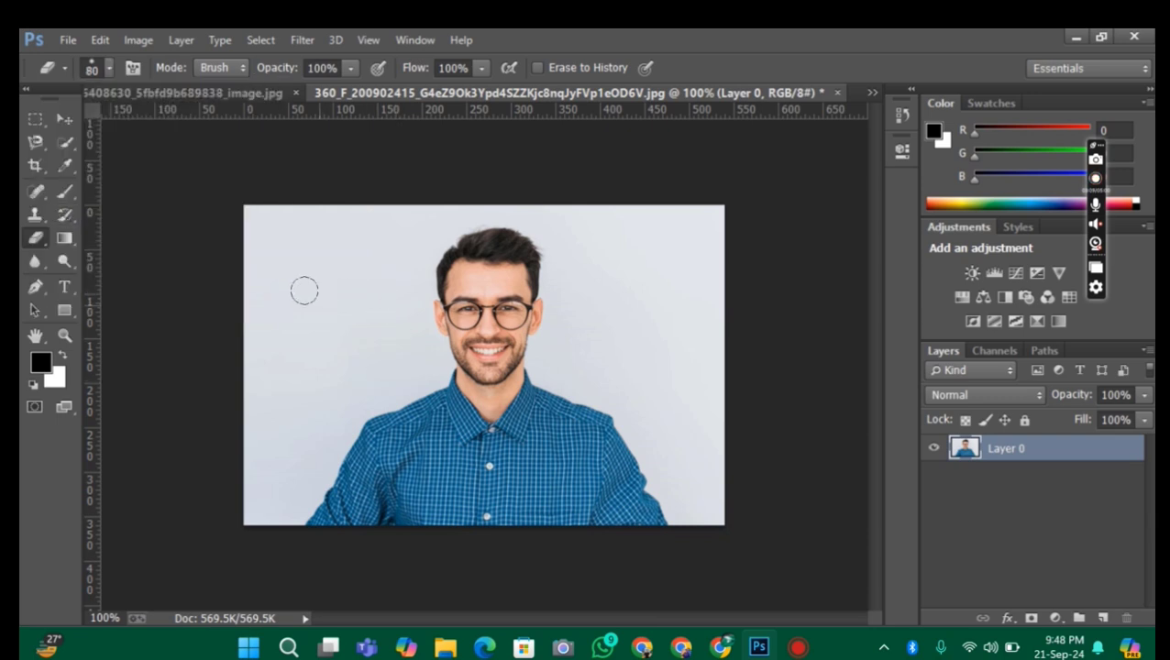
pyautogui.press(']')
pyautogui.press(']')
pyautogui.press(']')
pyautogui.press(']')
pyautogui.press(']')
pyautogui.press(']')
pyautogui.press(']')
pyautogui.press(']')
# Try the soft eraser on the man's face and undo the erasure
pyautogui.moveTo(429, 269); pyautogui.dragTo(499, 280)
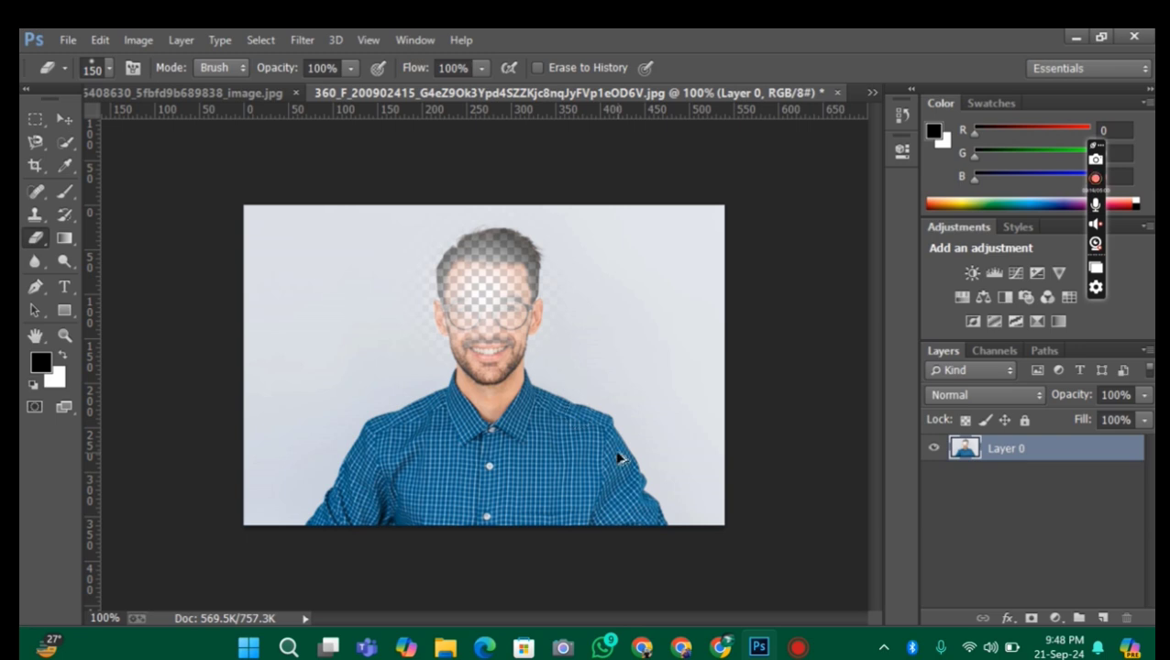
pyautogui.hotkey('ctrl', 'z')
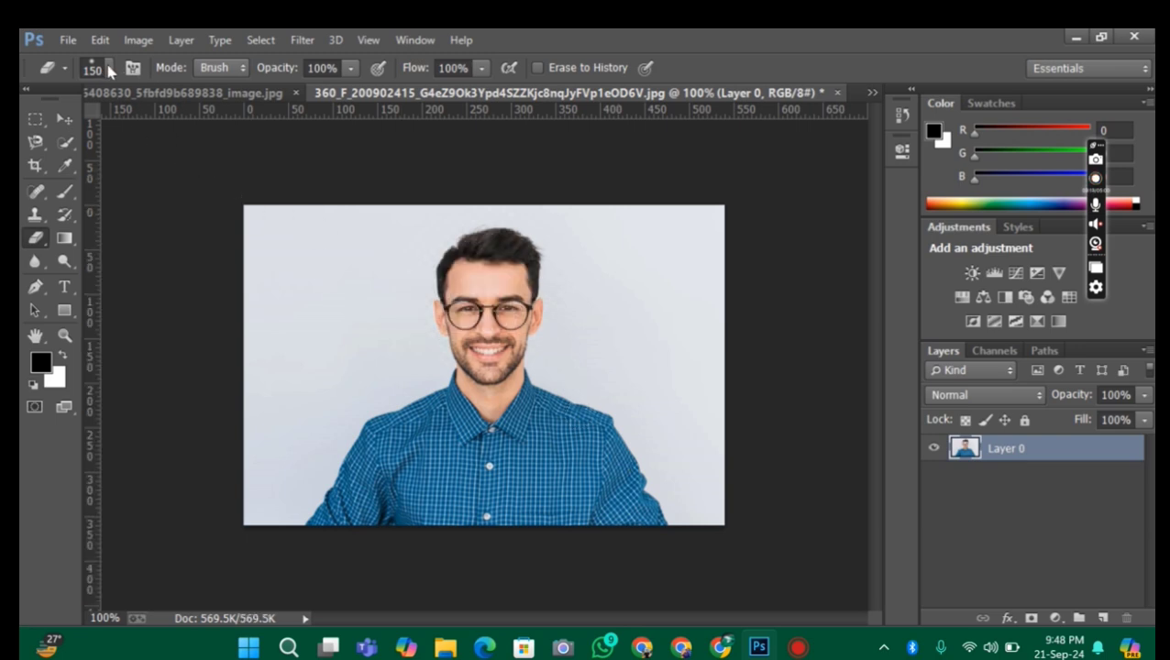
# Choose the hard round eraser tip and erase one 150 px circle over the man's face
pyautogui.click(108, 68)
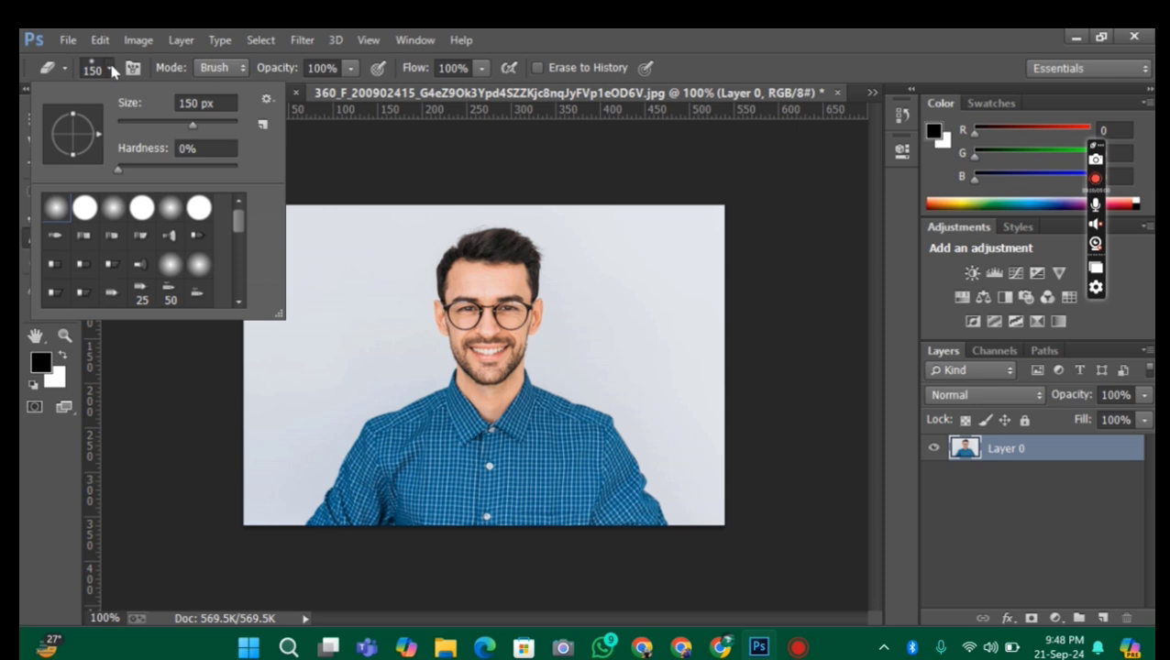
pyautogui.doubleClick(85, 209)
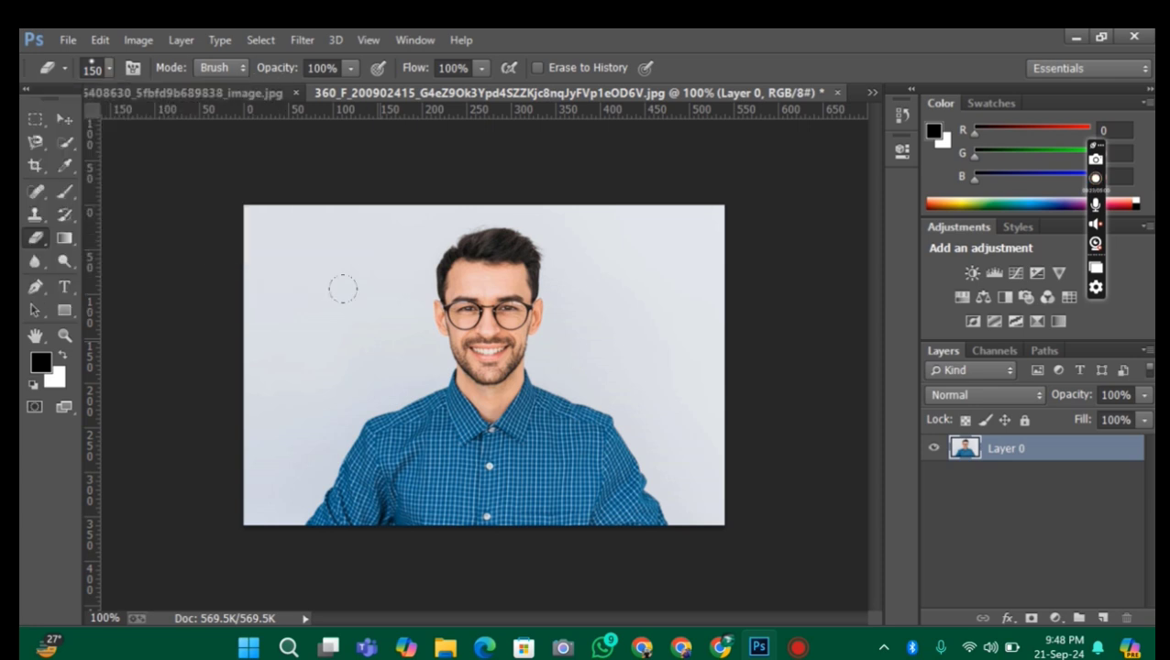
pyautogui.click(489, 305)
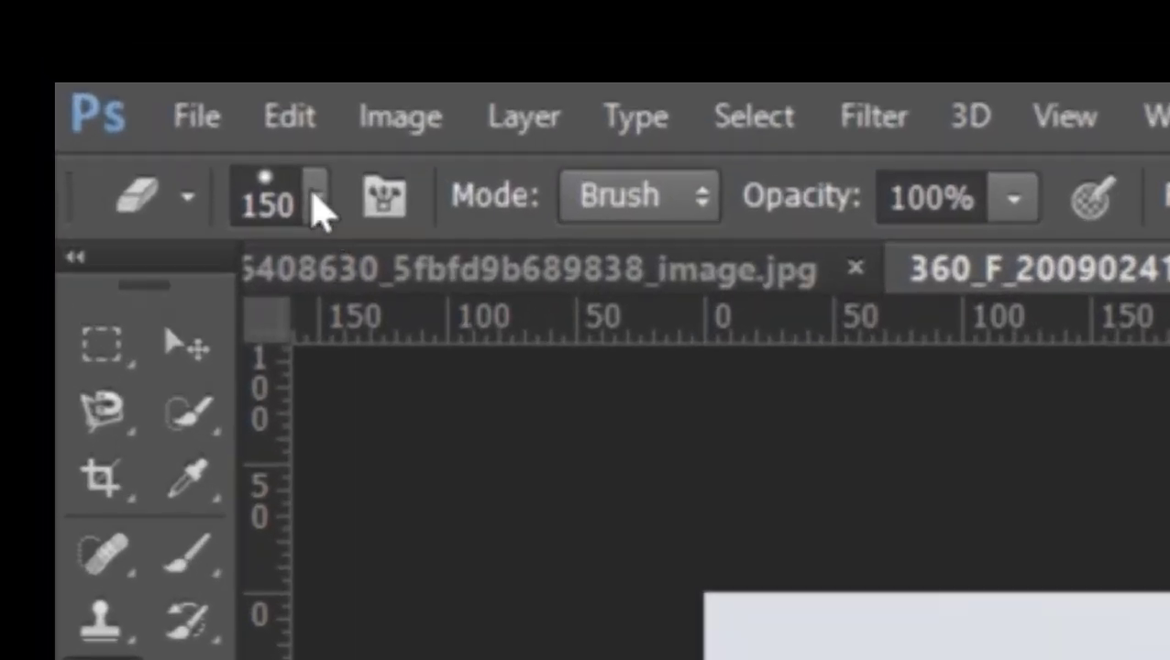
# Choose the soft round eraser tip and erase one 150 px spot on the middle of the shirt
pyautogui.click(109, 68)
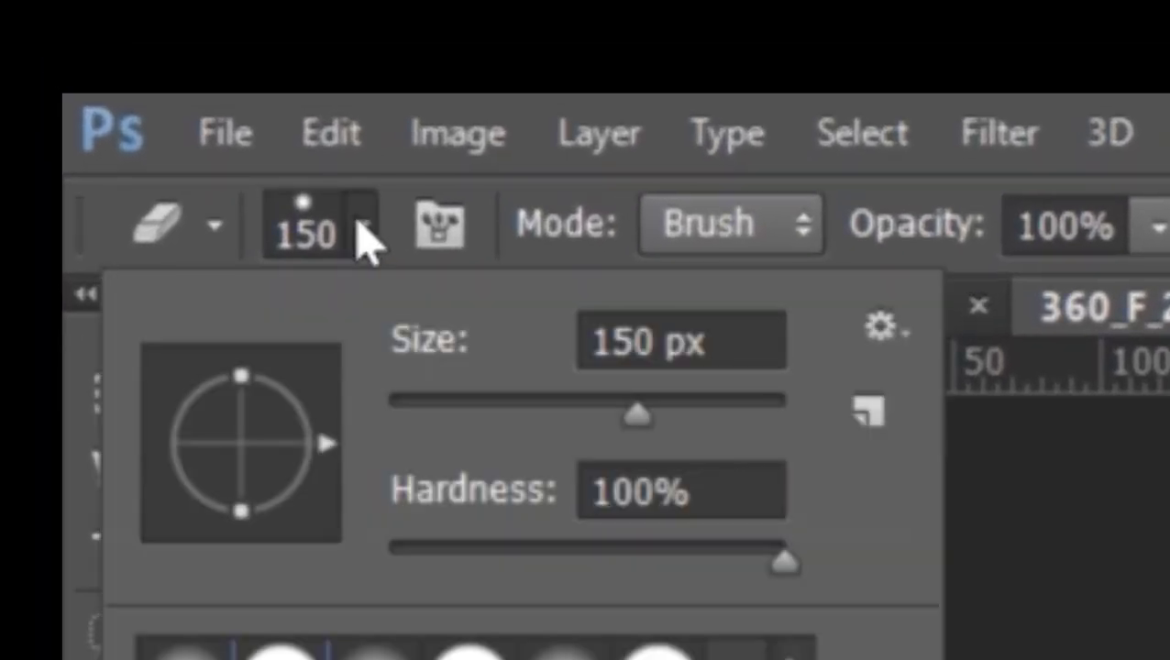
pyautogui.scroll(-5, 475, 649)
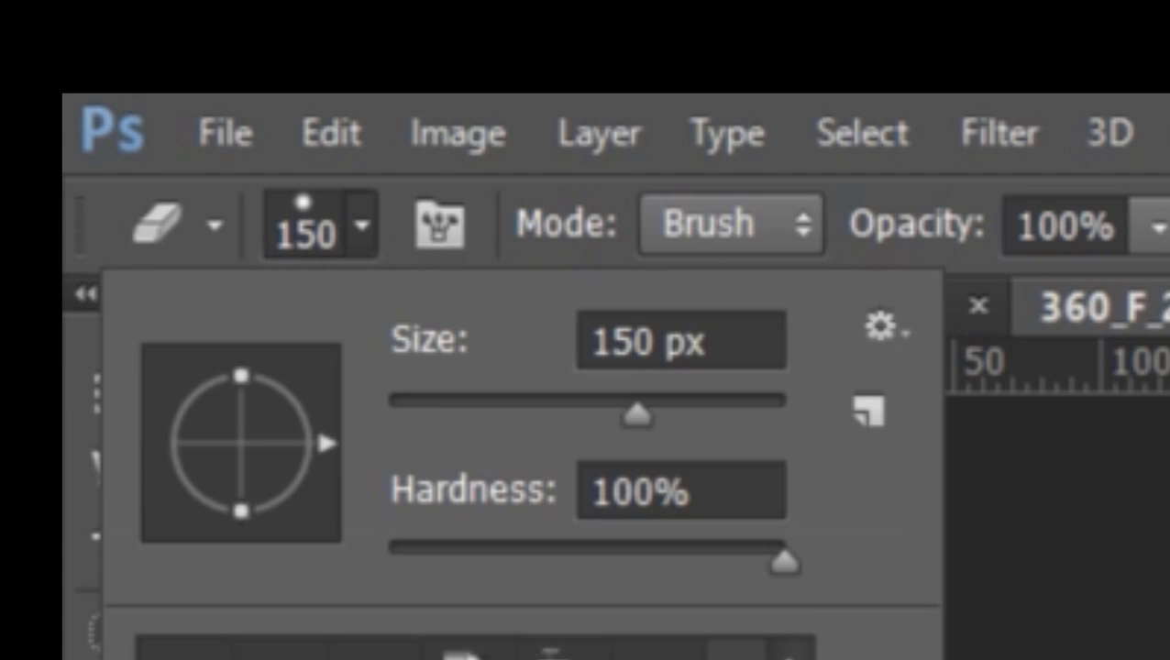
pyautogui.scroll(-4, 474, 649)
pyautogui.scroll(8, 483, 619)
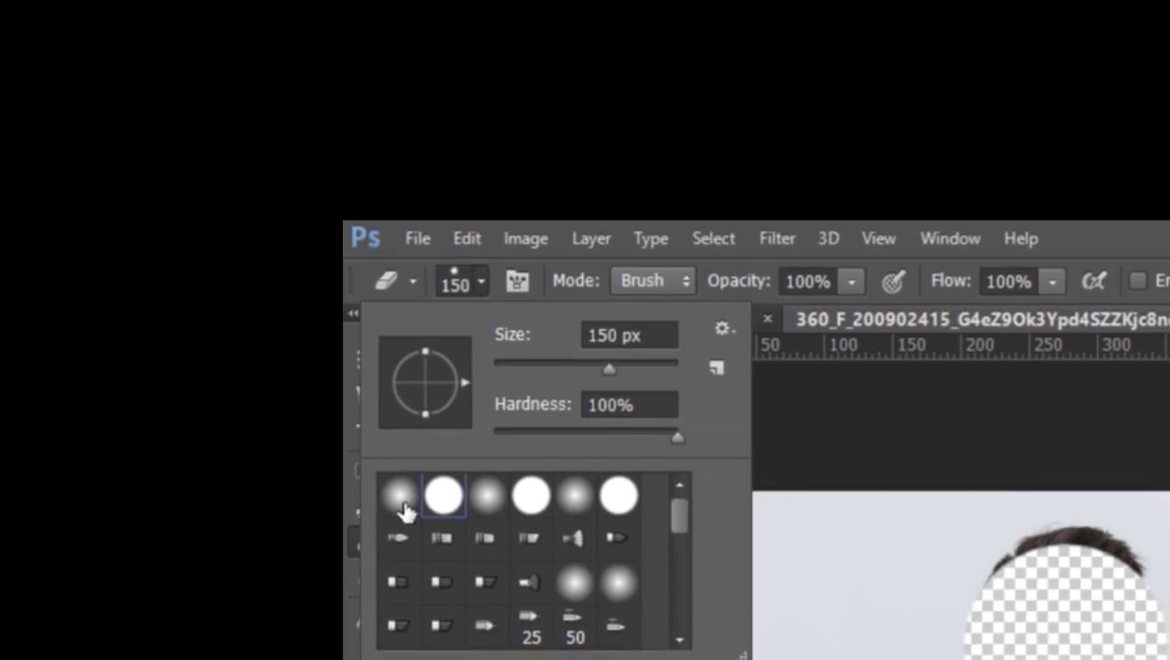
pyautogui.click(401, 508)
pyautogui.press('Return')
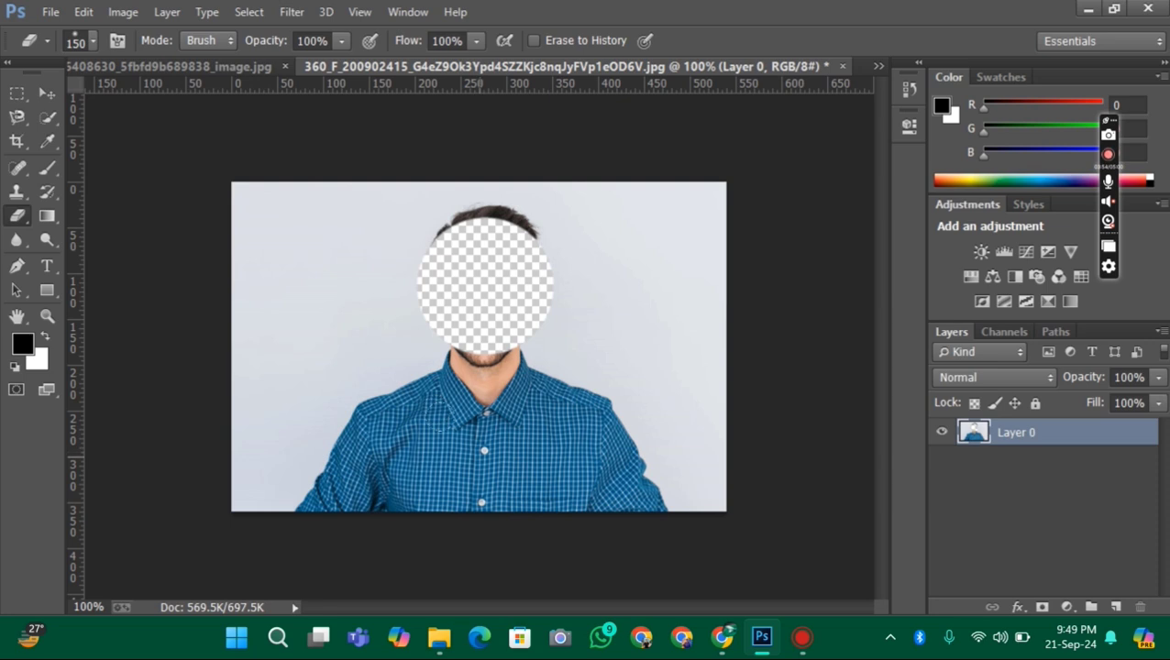
pyautogui.click(480, 451)
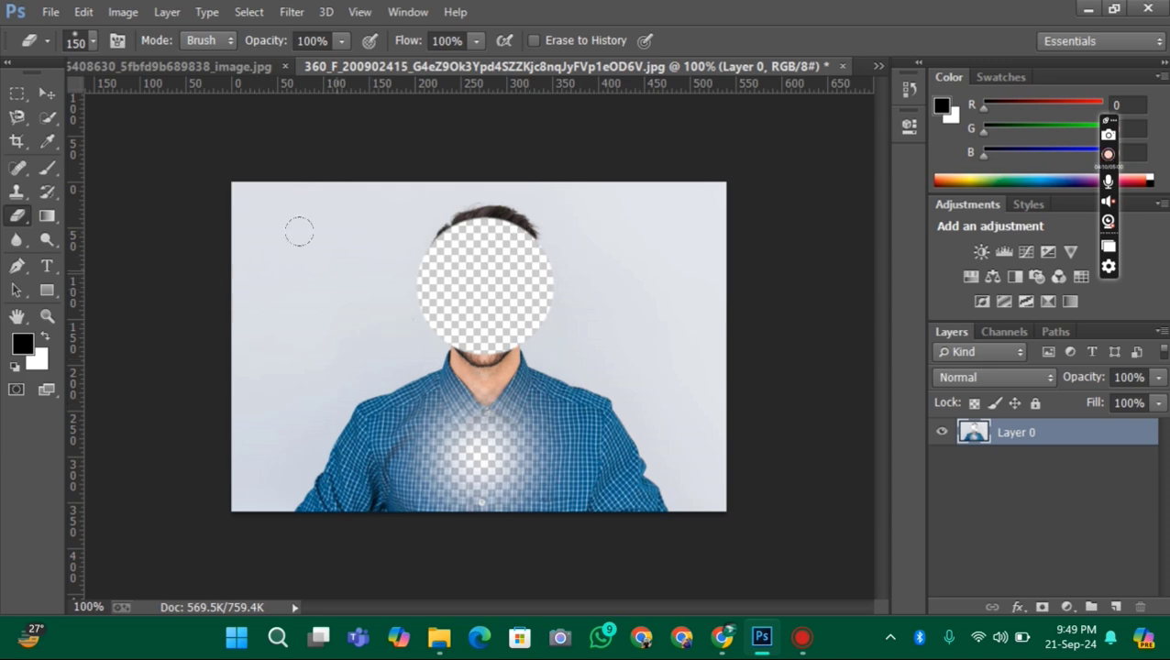
pyautogui.click(156, 66)
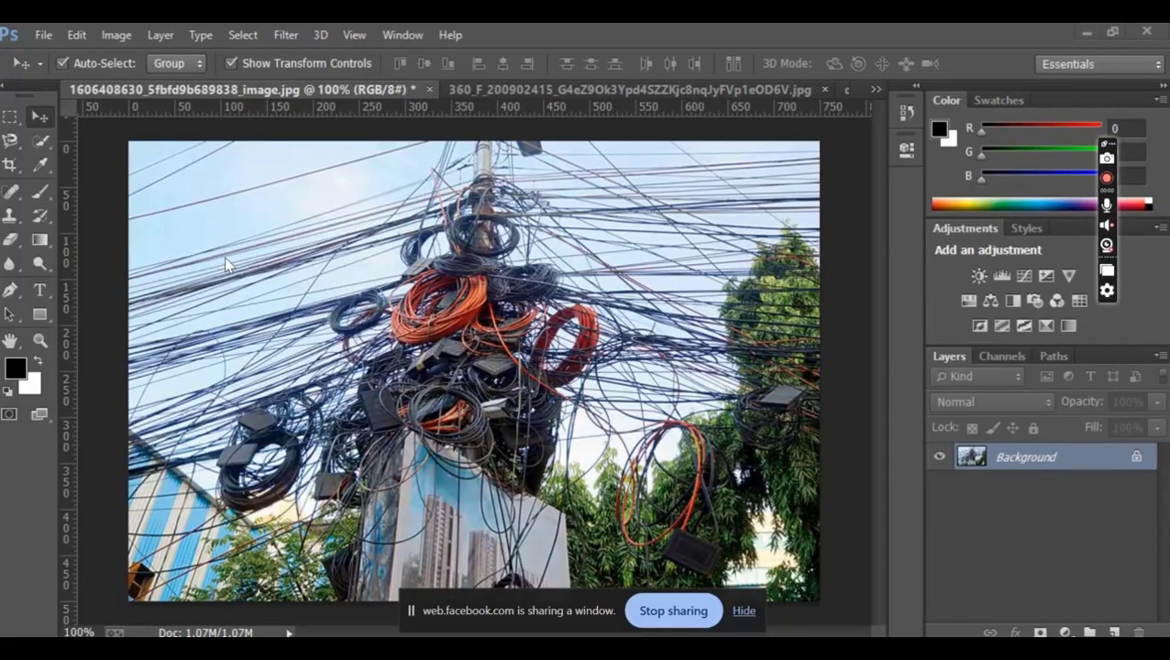
pyautogui.click(11, 241)
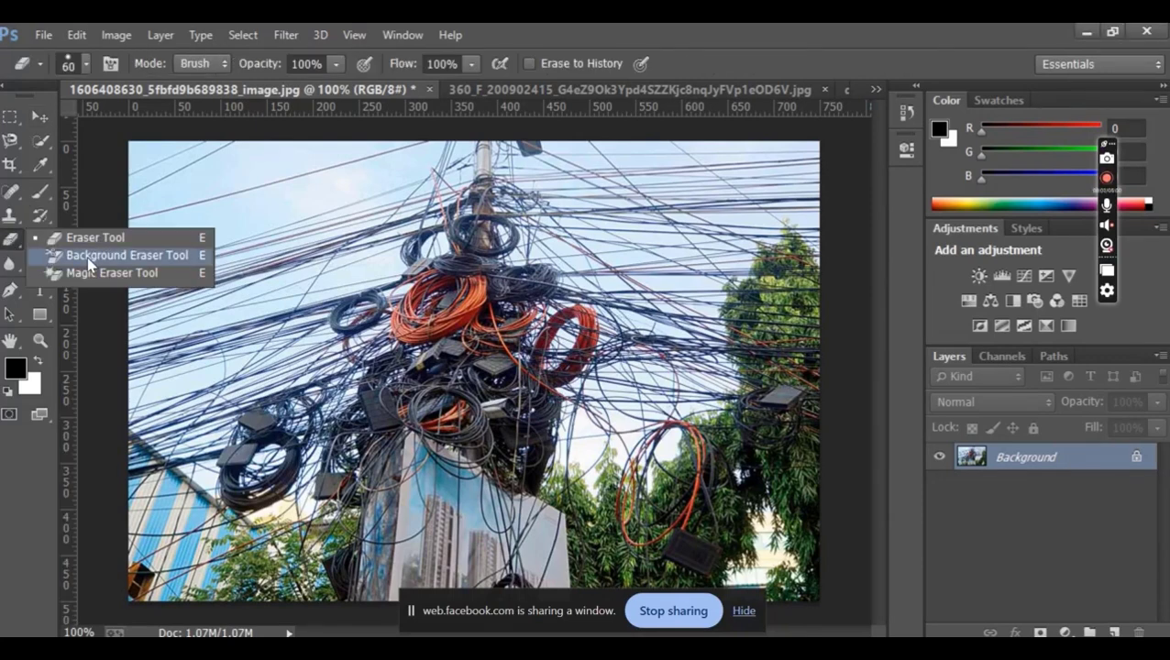
pyautogui.click(92, 258)
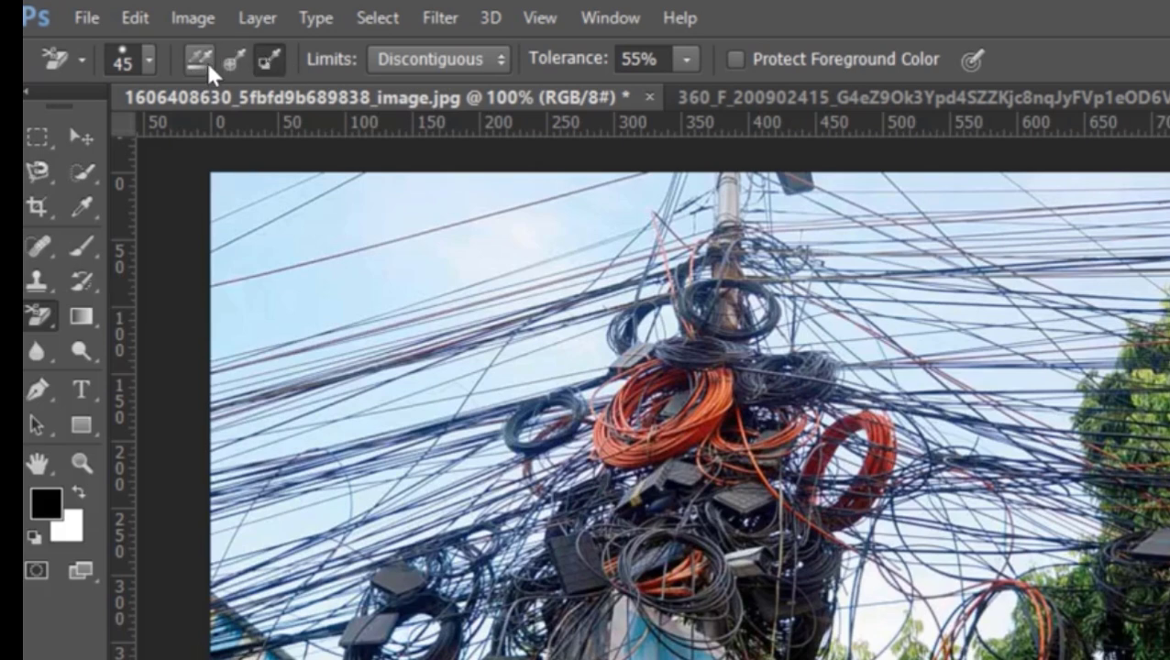
pyautogui.click(233, 60)
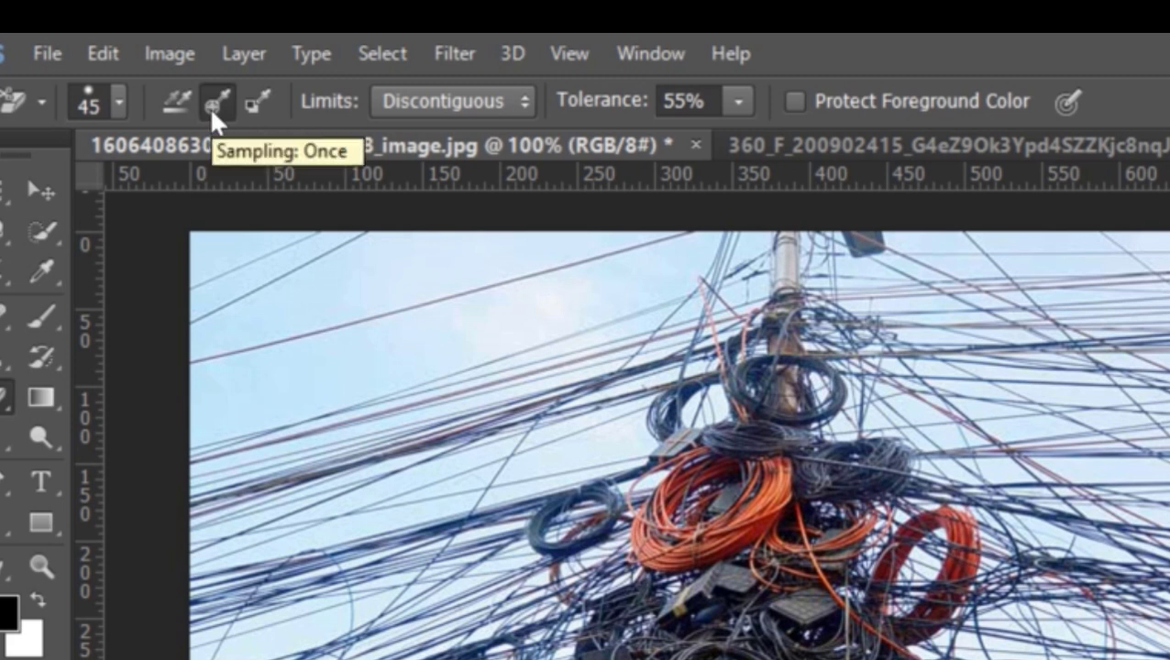
# Set the Background Eraser's limits to Contiguous and return them to Discontiguous
pyautogui.click(463, 112)
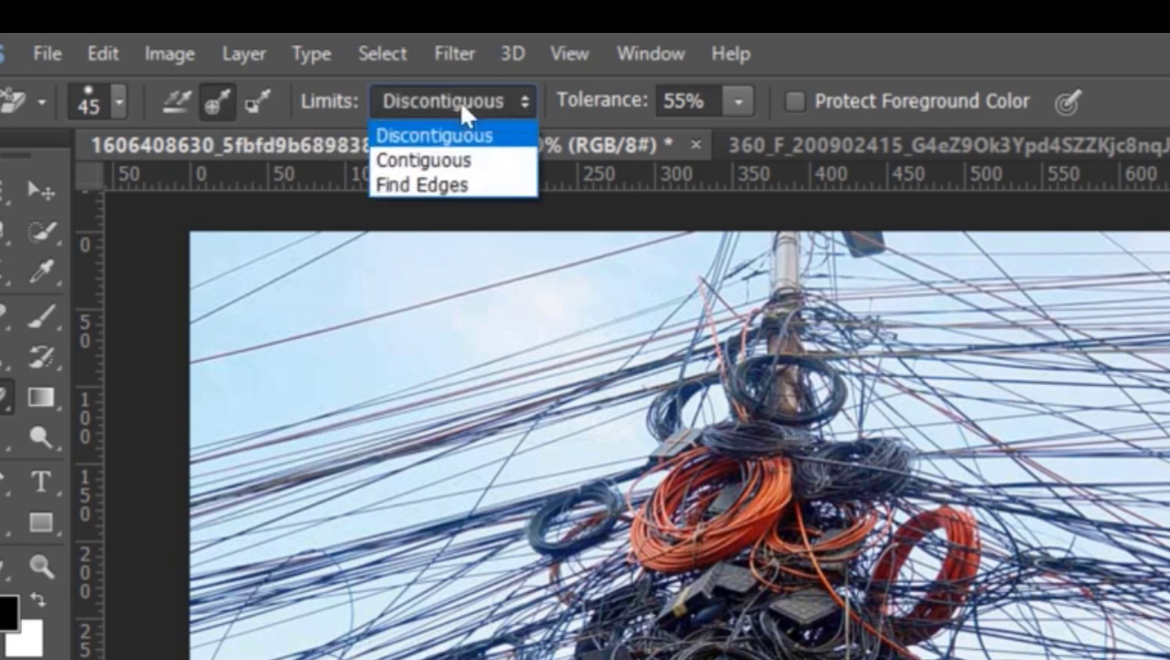
pyautogui.click(477, 173)
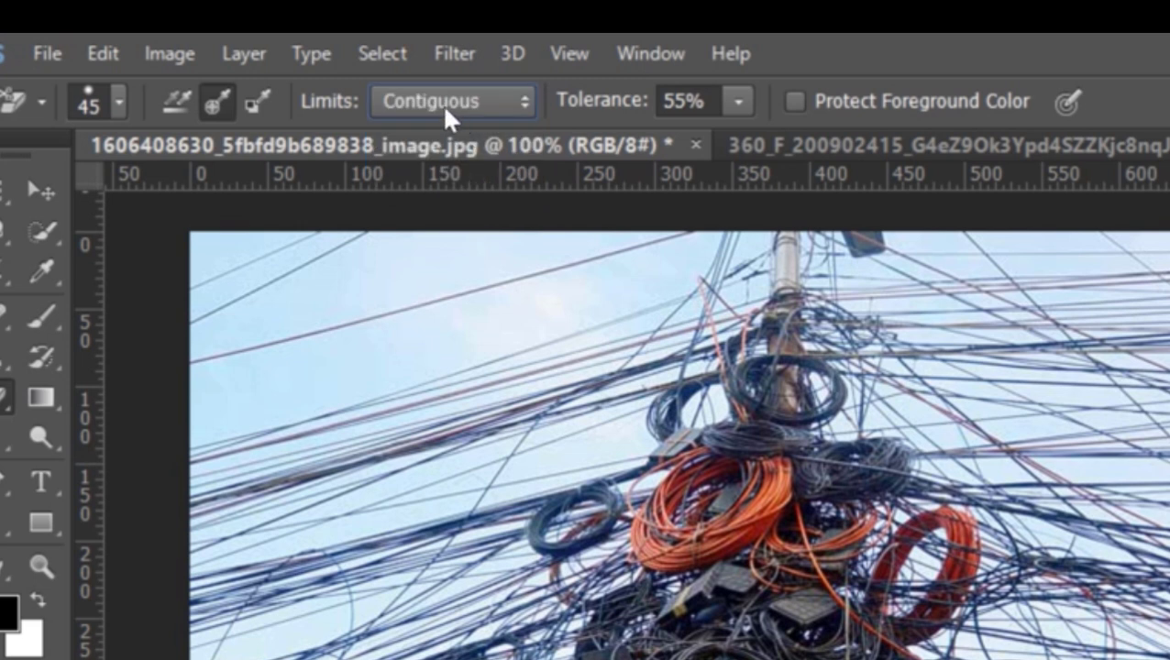
pyautogui.click(447, 108)
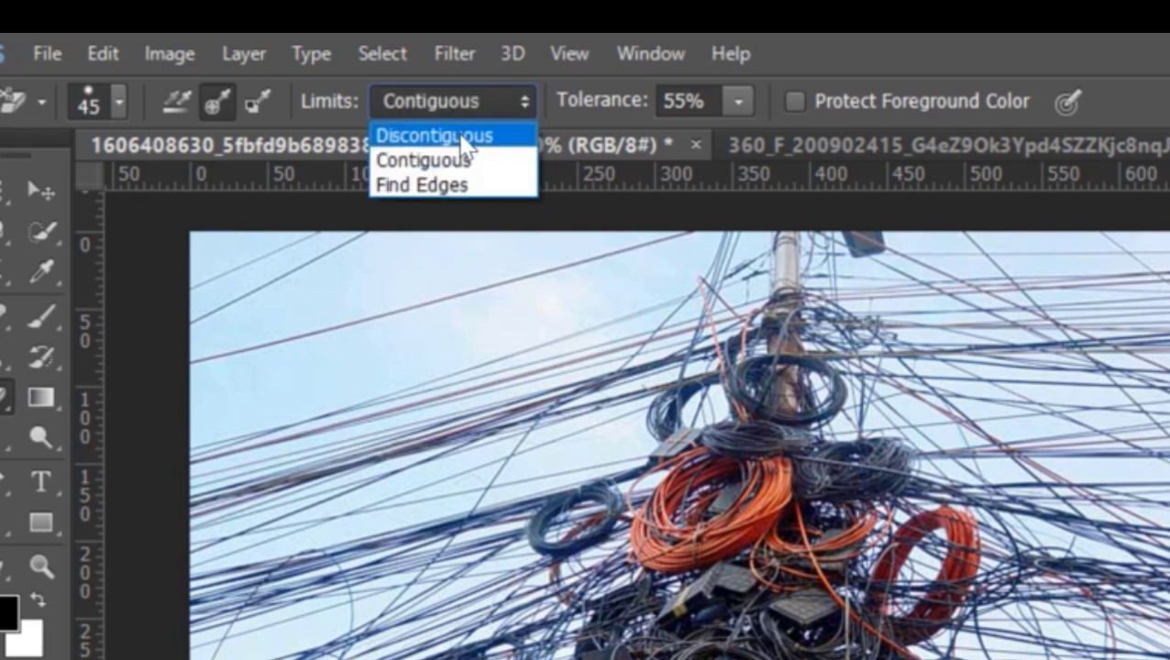
pyautogui.click(465, 137)
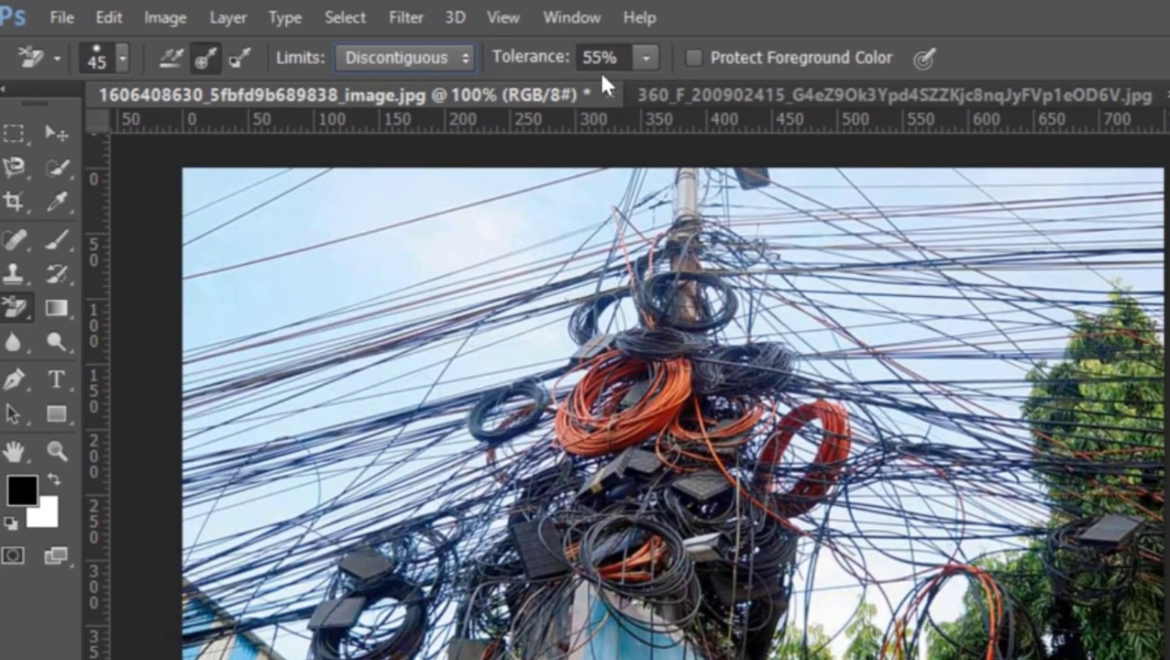
# Set the Background Eraser's tolerance to 34%
pyautogui.click(646, 59)
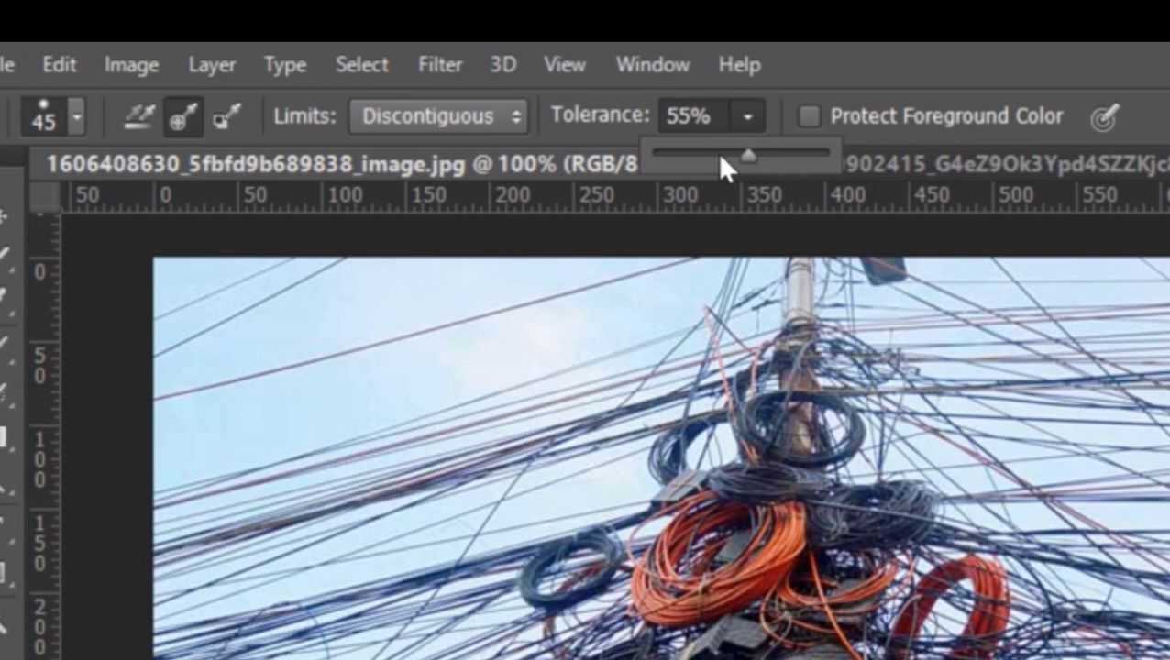
pyautogui.click(717, 153)
pyautogui.moveTo(720, 158)
pyautogui.mouseDown()
pyautogui.moveTo(731, 156)
pyautogui.moveTo(712, 158)
pyautogui.mouseUp()
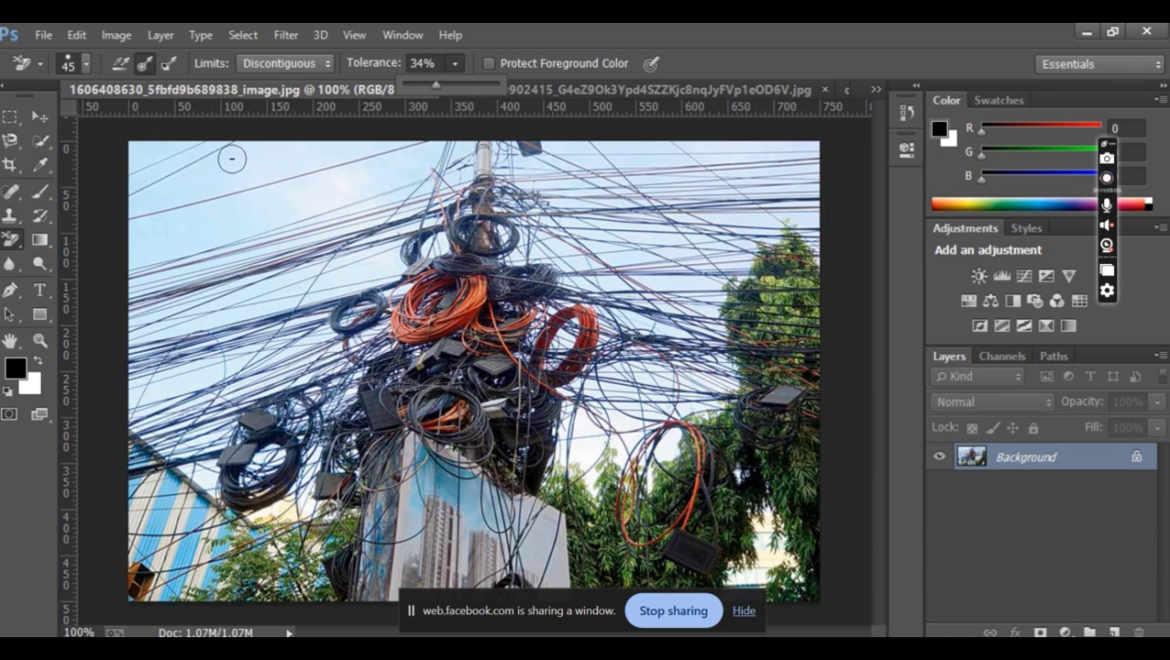
# Erase the blue sky behind the tangled wires across the photo with the 45 px Background Eraser
pyautogui.click(233, 161)
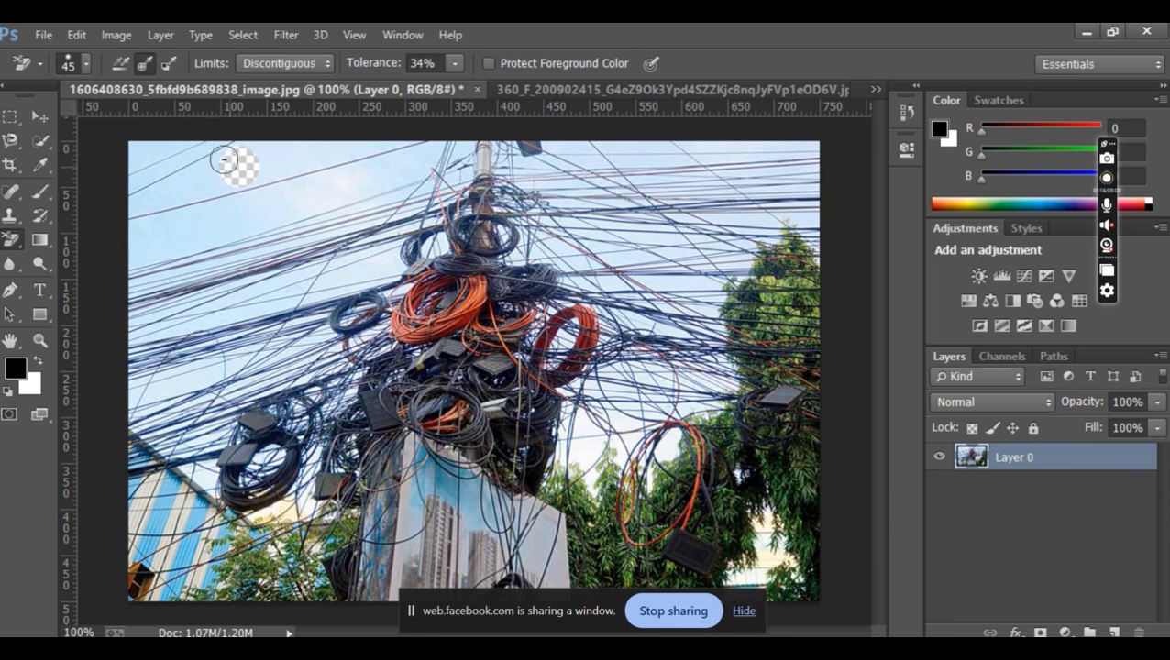
pyautogui.moveTo(193, 173); pyautogui.dragTo(188, 178)
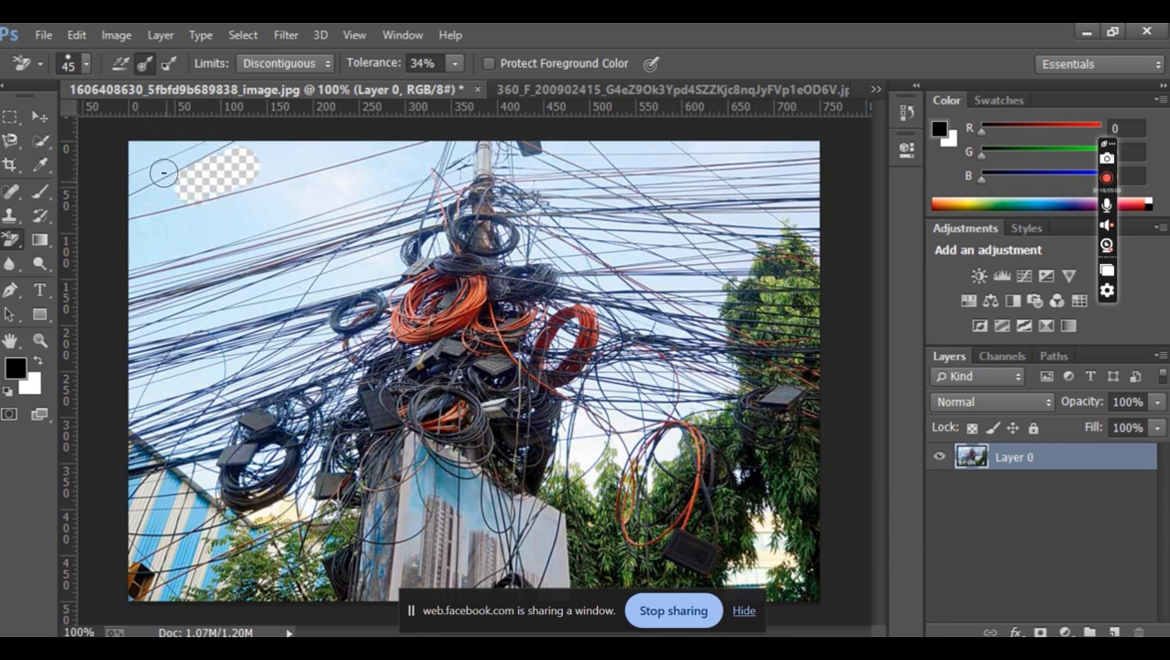
pyautogui.moveTo(162, 176)
pyautogui.mouseDown()
pyautogui.moveTo(140, 184)
pyautogui.moveTo(179, 152)
pyautogui.moveTo(158, 146)
pyautogui.moveTo(273, 153)
pyautogui.moveTo(215, 179)
pyautogui.mouseUp()
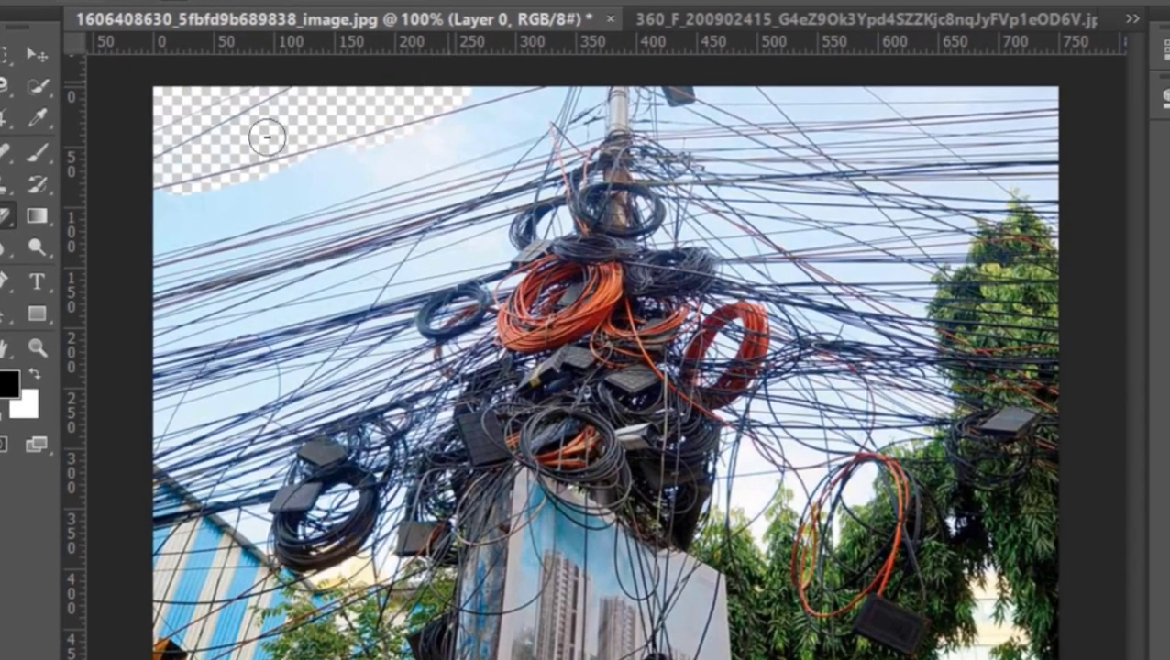
pyautogui.moveTo(267, 137)
pyautogui.mouseDown()
pyautogui.moveTo(426, 107)
pyautogui.moveTo(110, 222)
pyautogui.moveTo(329, 201)
pyautogui.moveTo(203, 293)
pyautogui.moveTo(320, 279)
pyautogui.moveTo(291, 380)
pyautogui.moveTo(194, 456)
pyautogui.moveTo(165, 449)
pyautogui.moveTo(170, 468)
pyautogui.moveTo(358, 340)
pyautogui.moveTo(312, 367)
pyautogui.moveTo(469, 221)
pyautogui.moveTo(508, 108)
pyautogui.moveTo(559, 138)
pyautogui.moveTo(787, 115)
pyautogui.moveTo(978, 139)
pyautogui.moveTo(917, 92)
pyautogui.moveTo(1040, 123)
pyautogui.moveTo(825, 206)
pyautogui.moveTo(775, 240)
pyautogui.mouseUp()
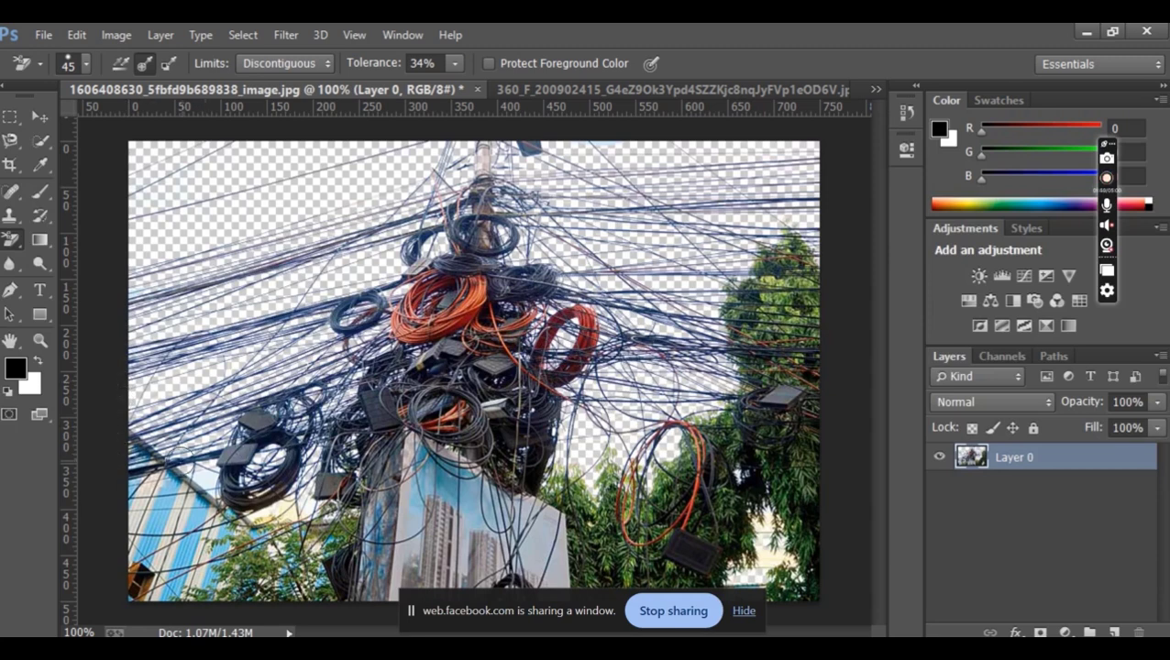
# Try a Background Eraser stroke across the black cable coil beside the striped building, and undo it
pyautogui.moveTo(179, 454)
pyautogui.mouseDown()
pyautogui.moveTo(275, 484)
pyautogui.moveTo(353, 456)
pyautogui.mouseUp()
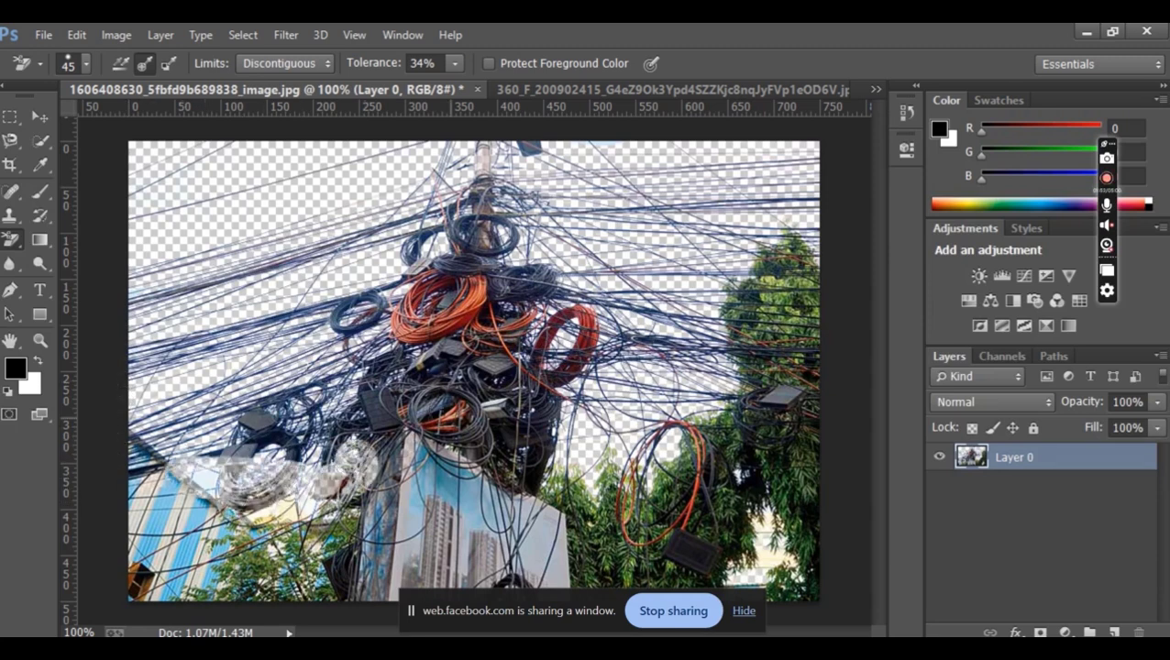
pyautogui.hotkey('ctrl', 'z')
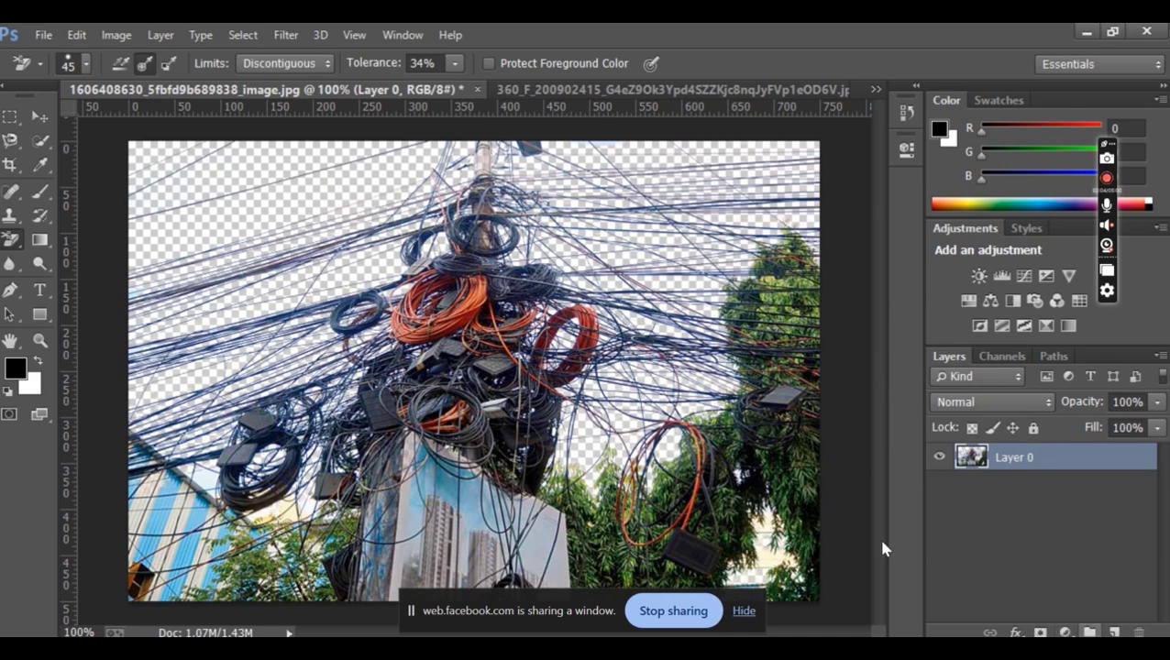
# Set the foreground color to blue 3a09f1
pyautogui.click(15, 368)
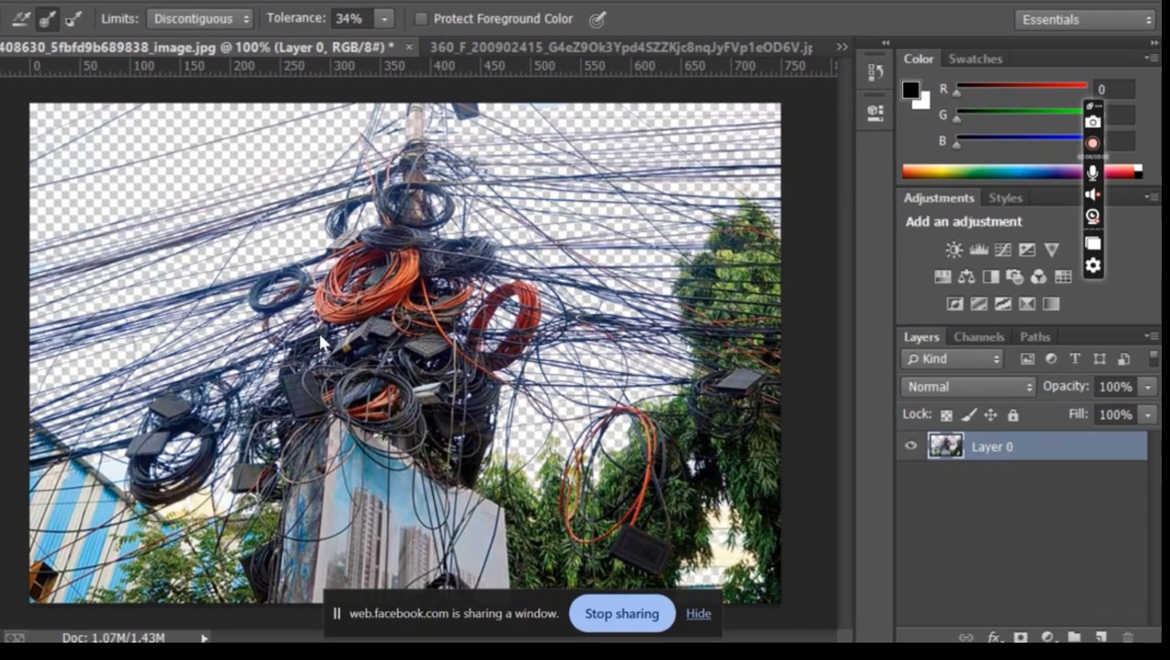
pyautogui.moveTo(860, 287); pyautogui.dragTo(867, 304)
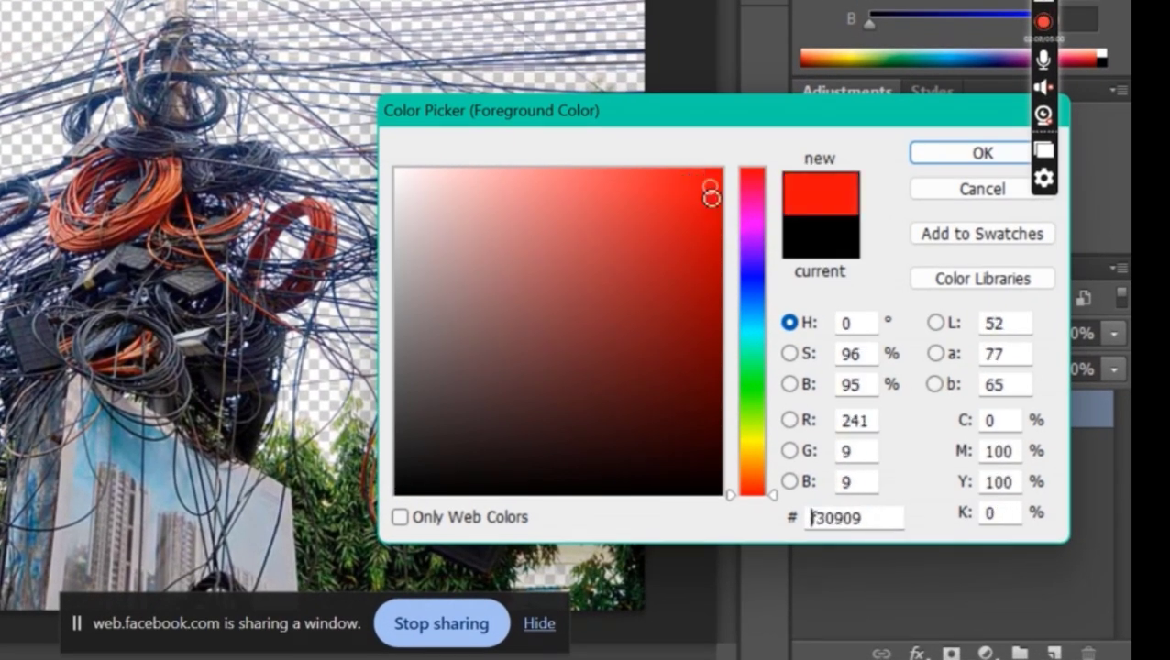
pyautogui.write('3a09f1')
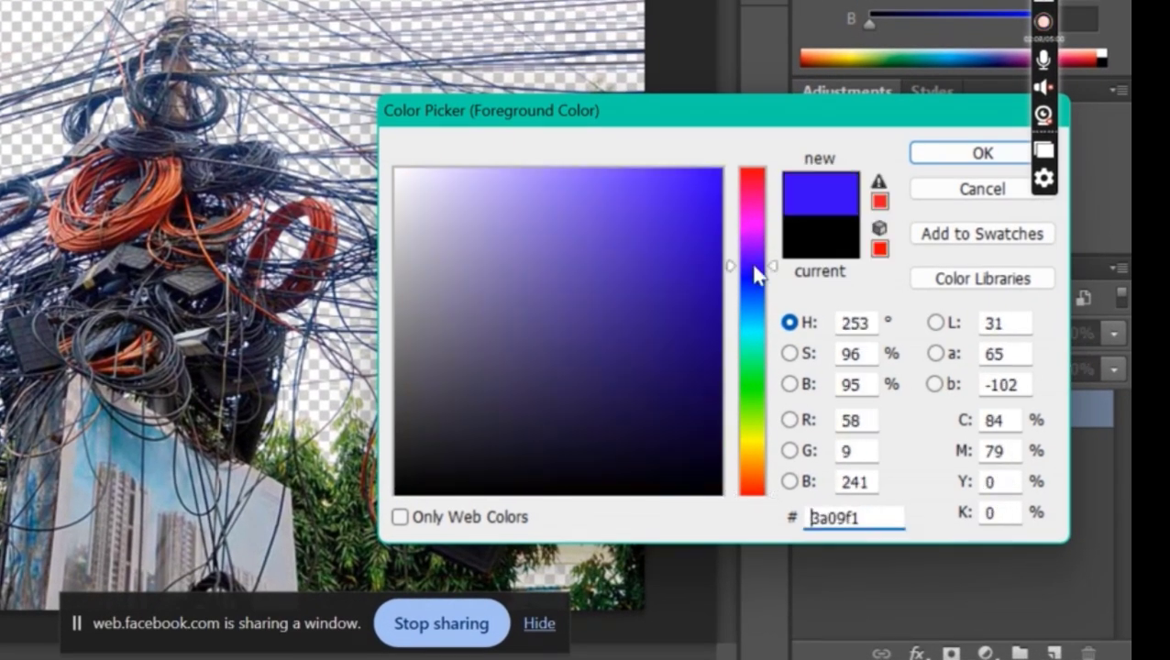
pyautogui.press('Return')
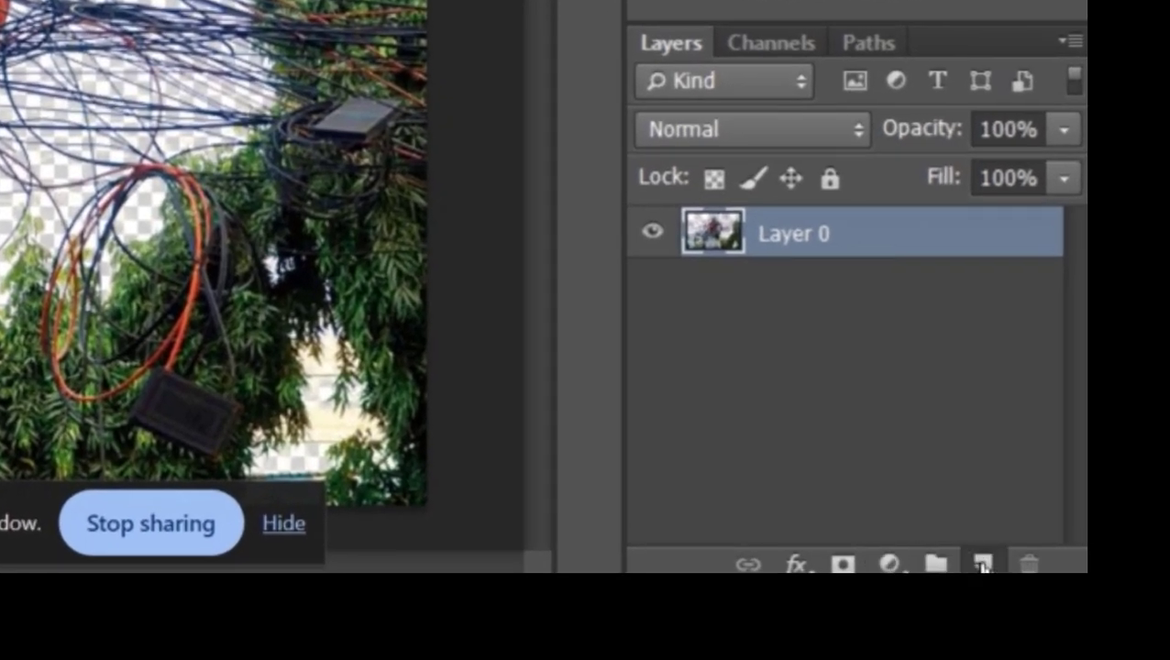
# Add a new layer, fill it with the blue foreground color and place it beneath the wires photo layer
pyautogui.click(982, 563)
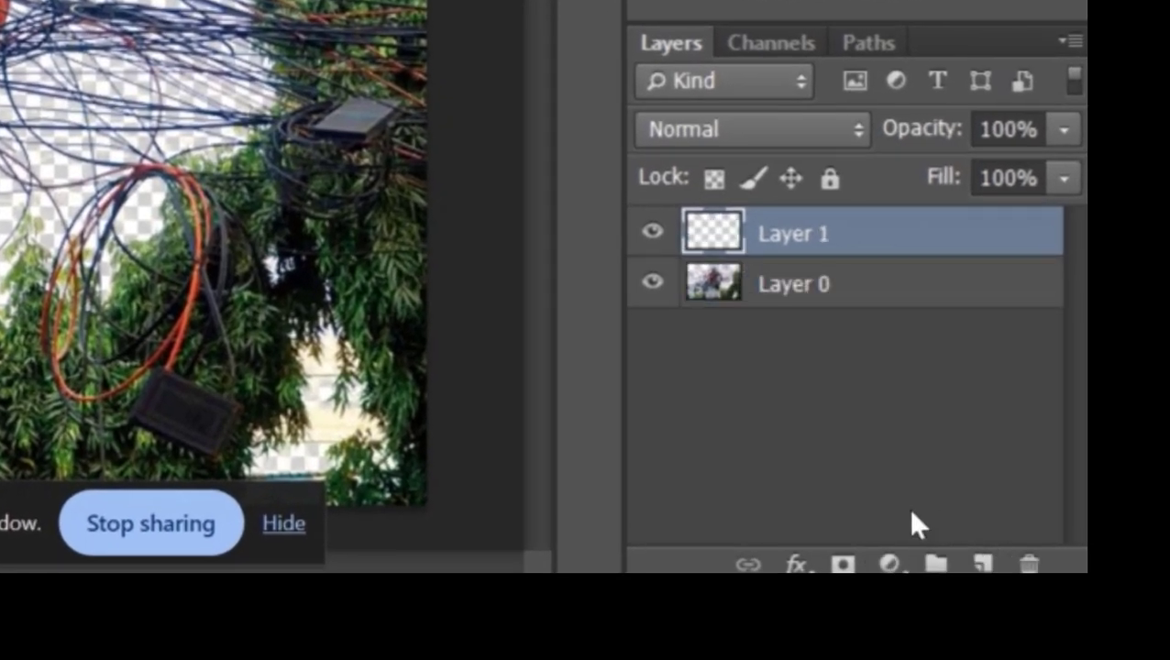
pyautogui.hotkey('alt', 'BackSpace')
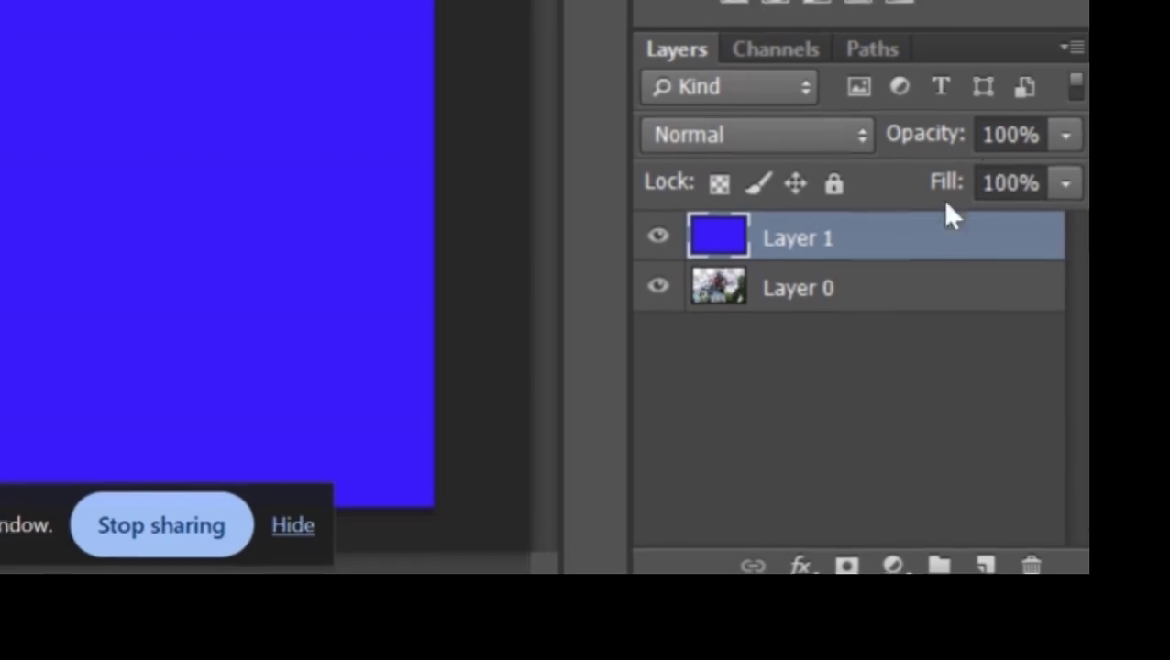
pyautogui.moveTo(949, 233); pyautogui.dragTo(897, 302)
pyautogui.moveTo(1013, 434); pyautogui.dragTo(1013, 489)
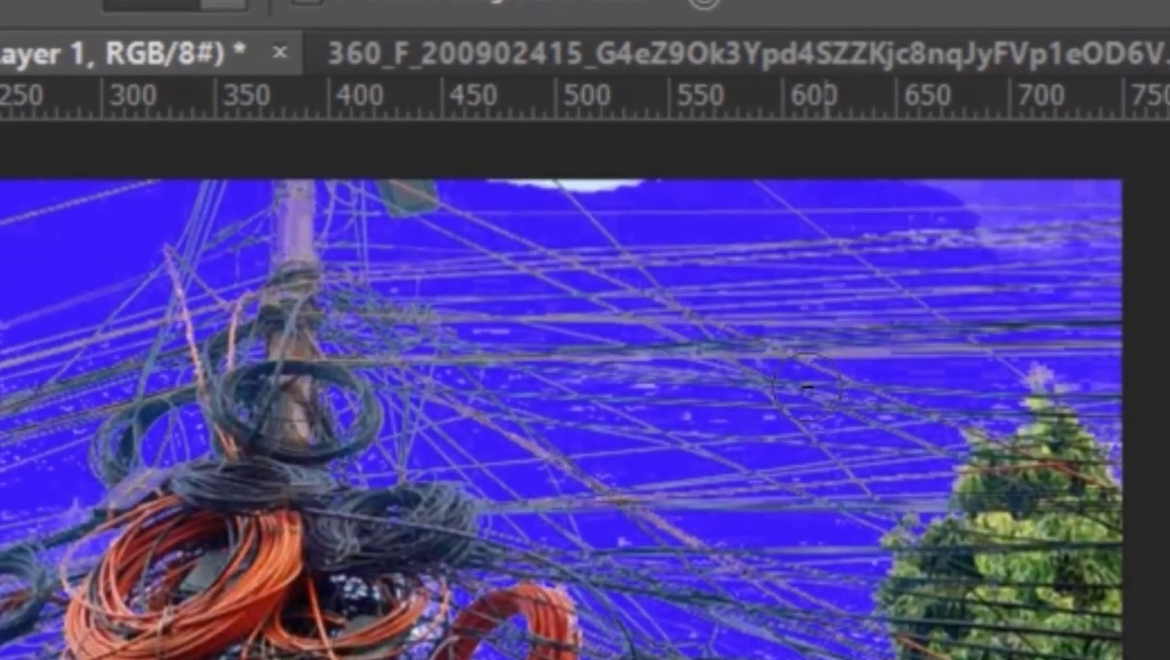
# Erase the remaining sky patches between the wires along the photo's upper area so the blue layer shows through
pyautogui.moveTo(530, 188)
pyautogui.mouseDown()
pyautogui.moveTo(567, 168)
pyautogui.moveTo(492, 176)
pyautogui.moveTo(591, 150)
pyautogui.moveTo(578, 156)
pyautogui.moveTo(643, 157)
pyautogui.mouseUp()
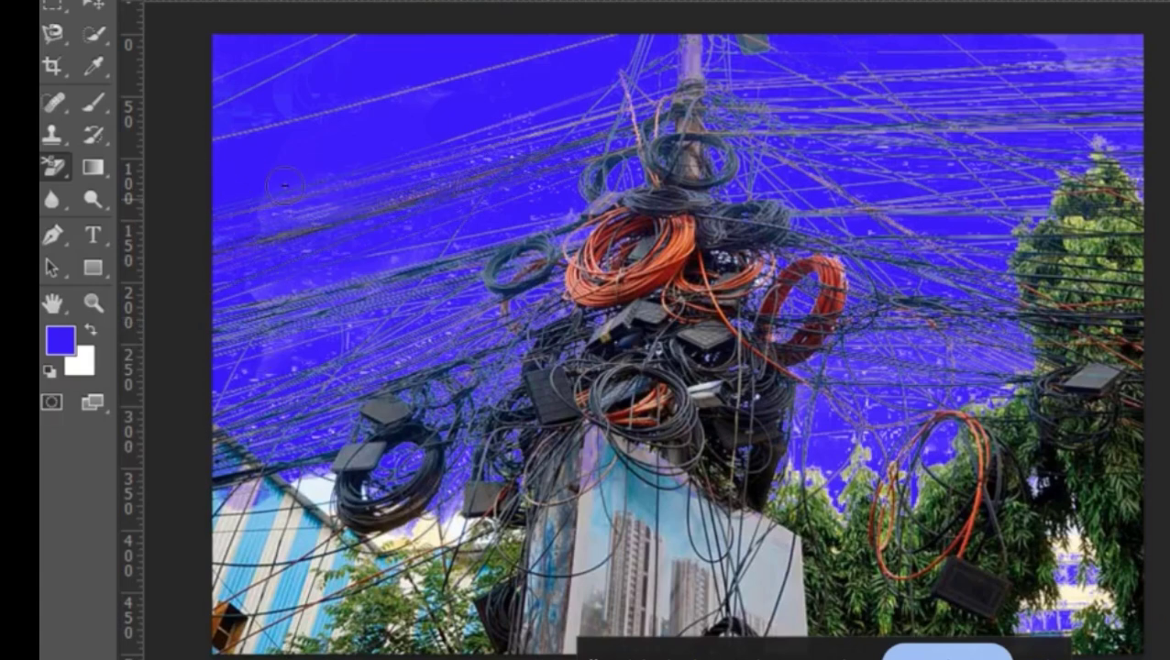
pyautogui.moveTo(285, 186)
pyautogui.mouseDown()
pyautogui.moveTo(1074, 78)
pyautogui.moveTo(1096, 62)
pyautogui.moveTo(1057, 41)
pyautogui.moveTo(1109, 20)
pyautogui.moveTo(1095, 48)
pyautogui.moveTo(1037, 27)
pyautogui.moveTo(1133, 45)
pyautogui.mouseUp()
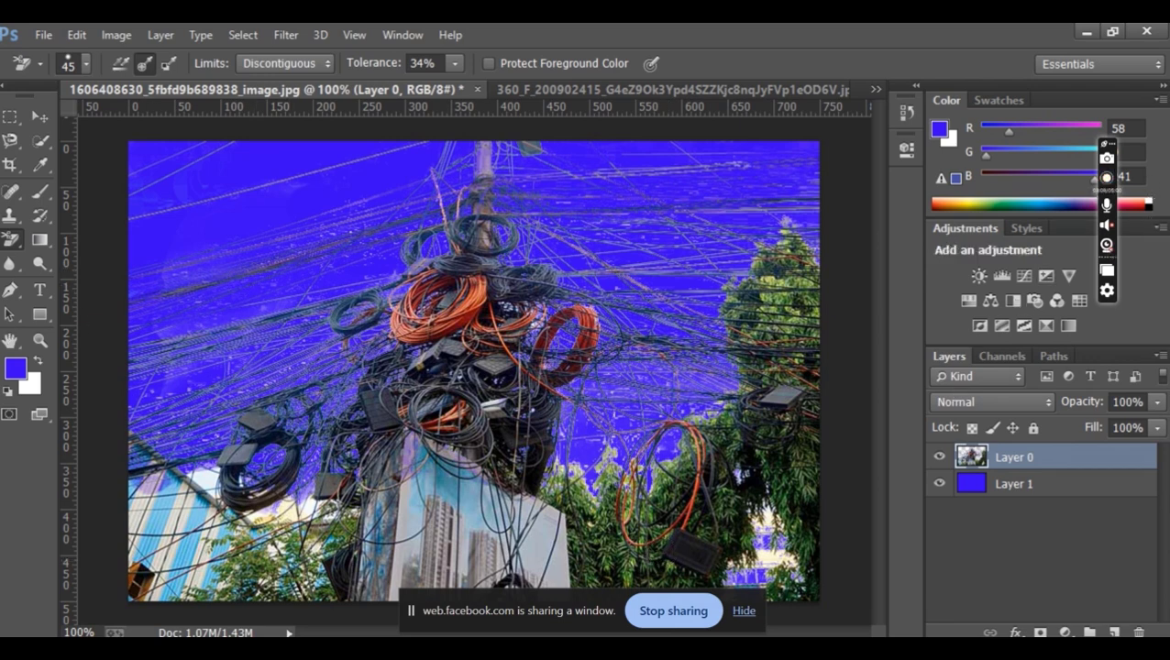
pyautogui.rightClick(15, 242)
pyautogui.click(176, 258)
pyautogui.rightClick(15, 242)
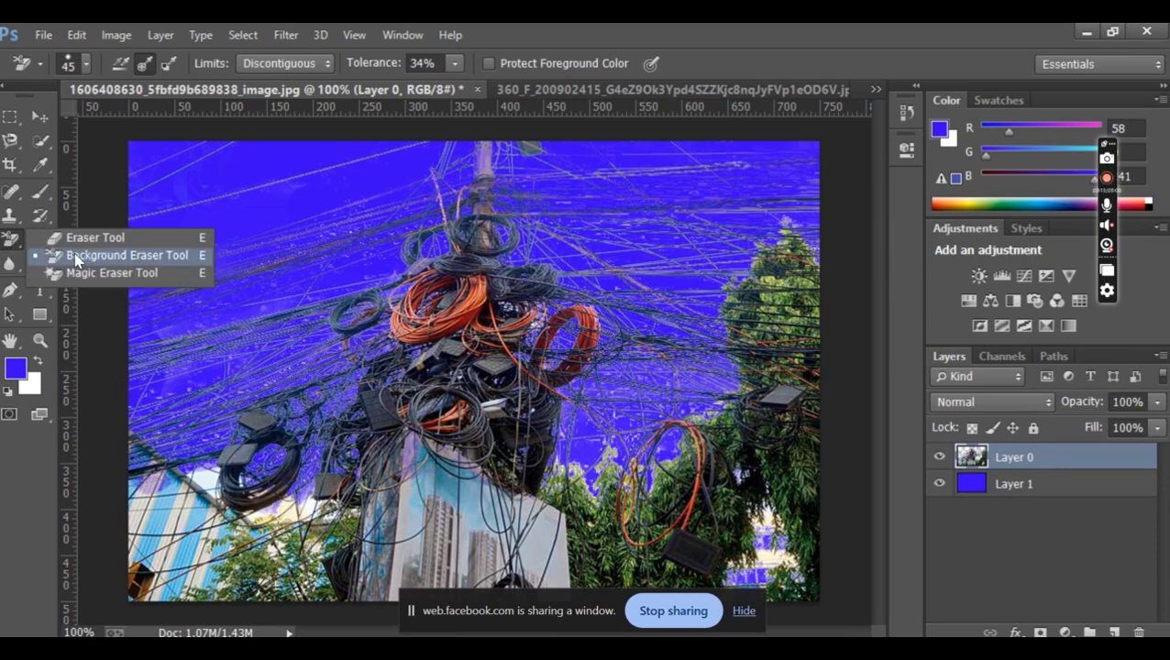
pyautogui.click(8, 242)
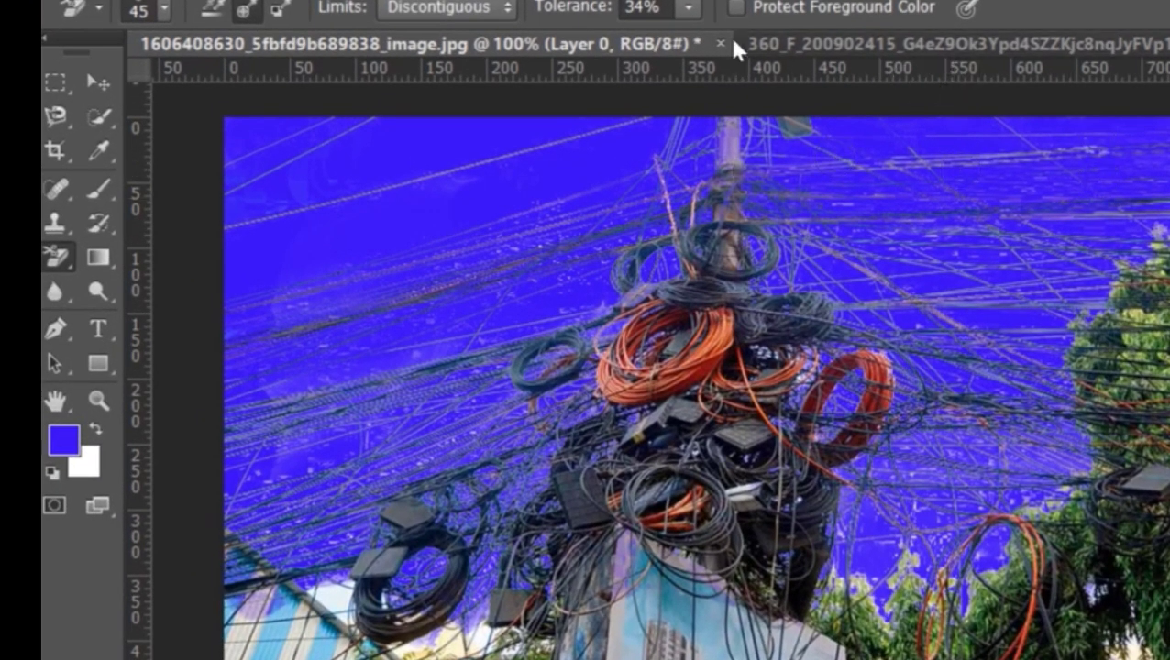
pyautogui.click(61, 257)
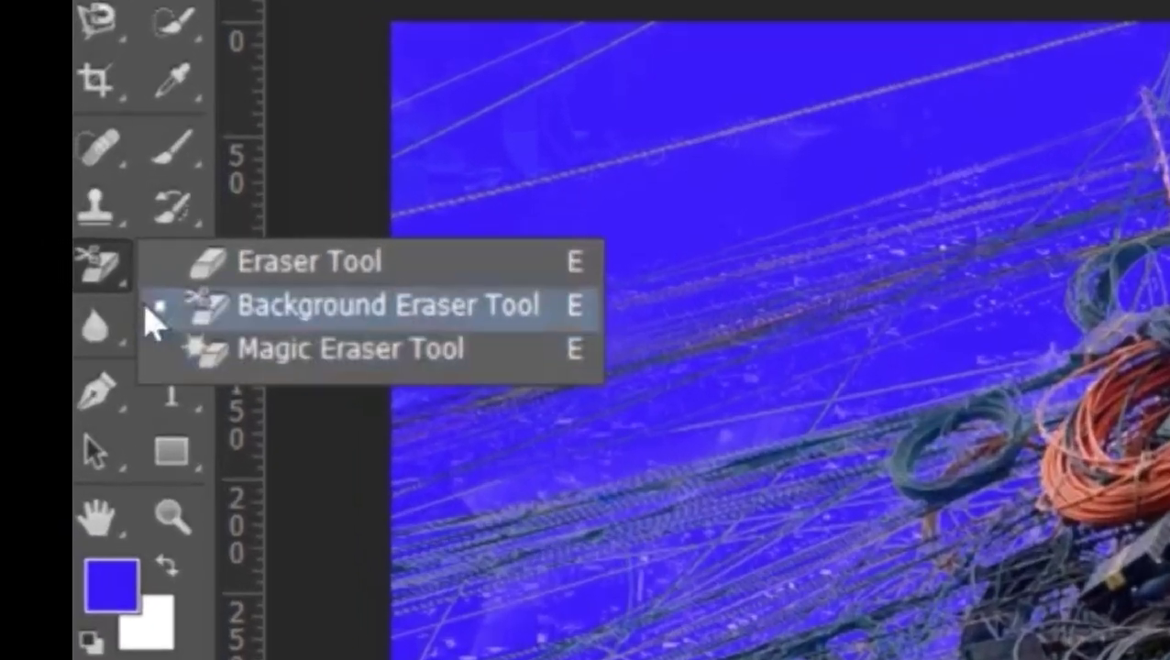
pyautogui.click(148, 308)
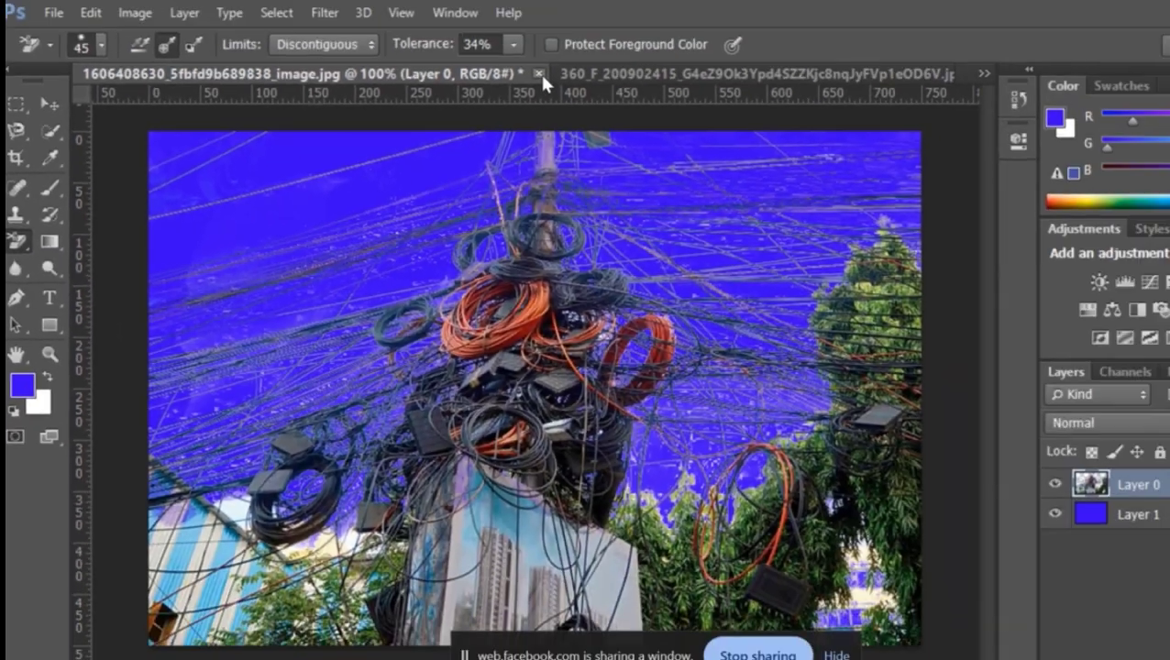
# Close the wires photo without saving, and revert the portrait document to its original opening snapshot
pyautogui.click(539, 73)
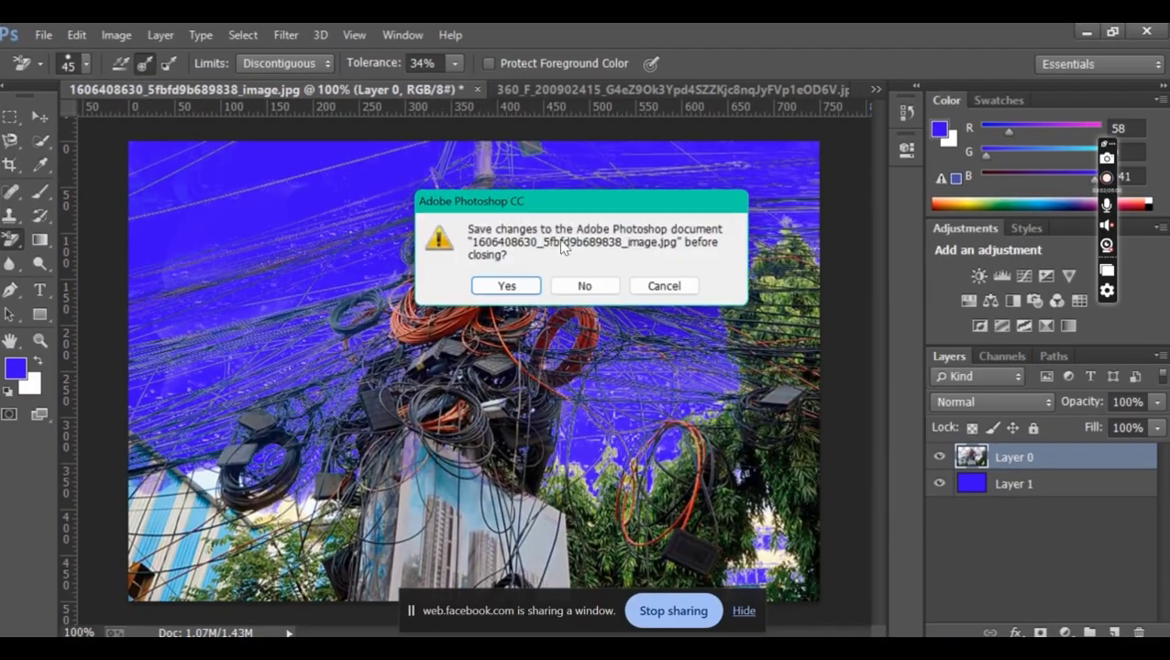
pyautogui.click(584, 285)
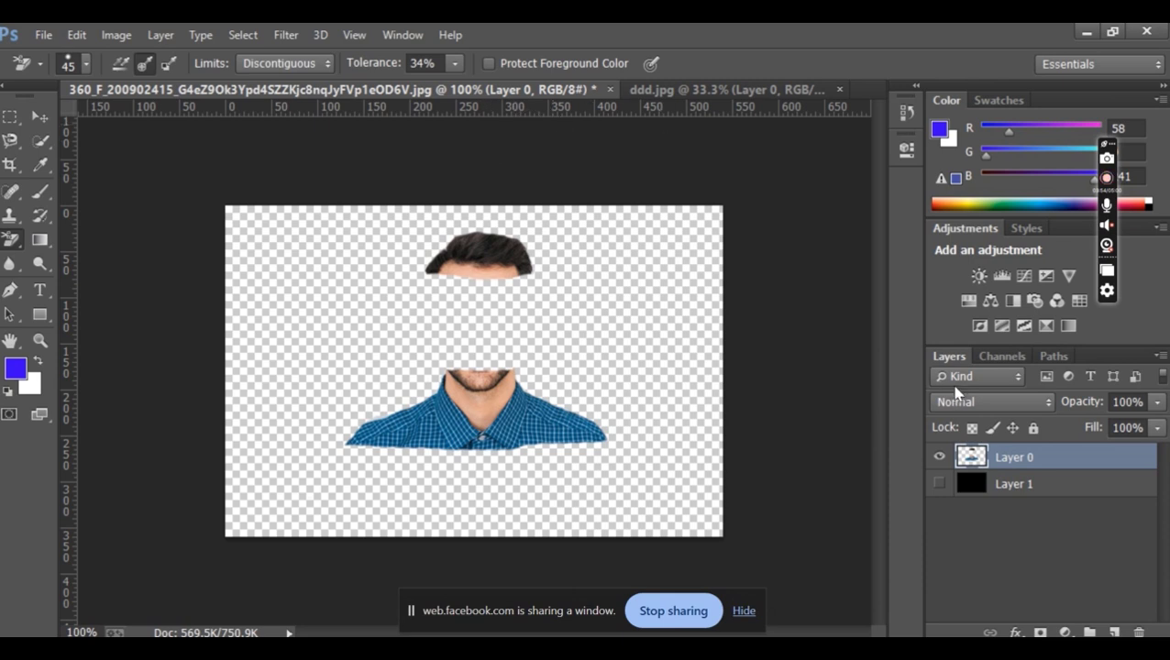
pyautogui.click(905, 113)
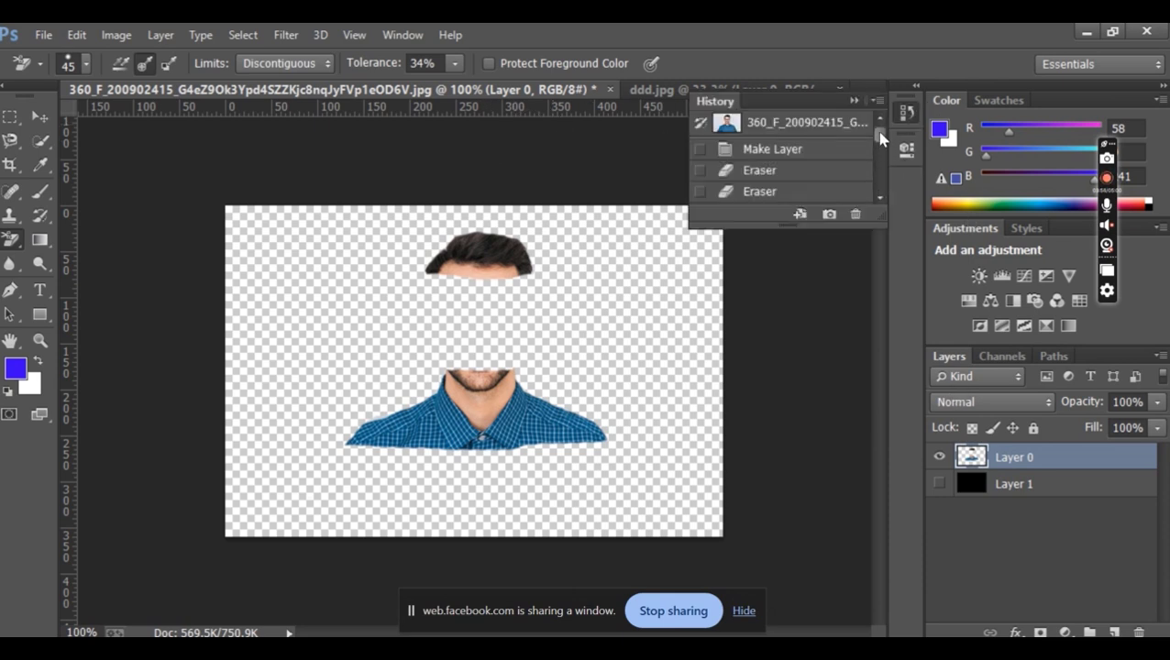
pyautogui.click(789, 120)
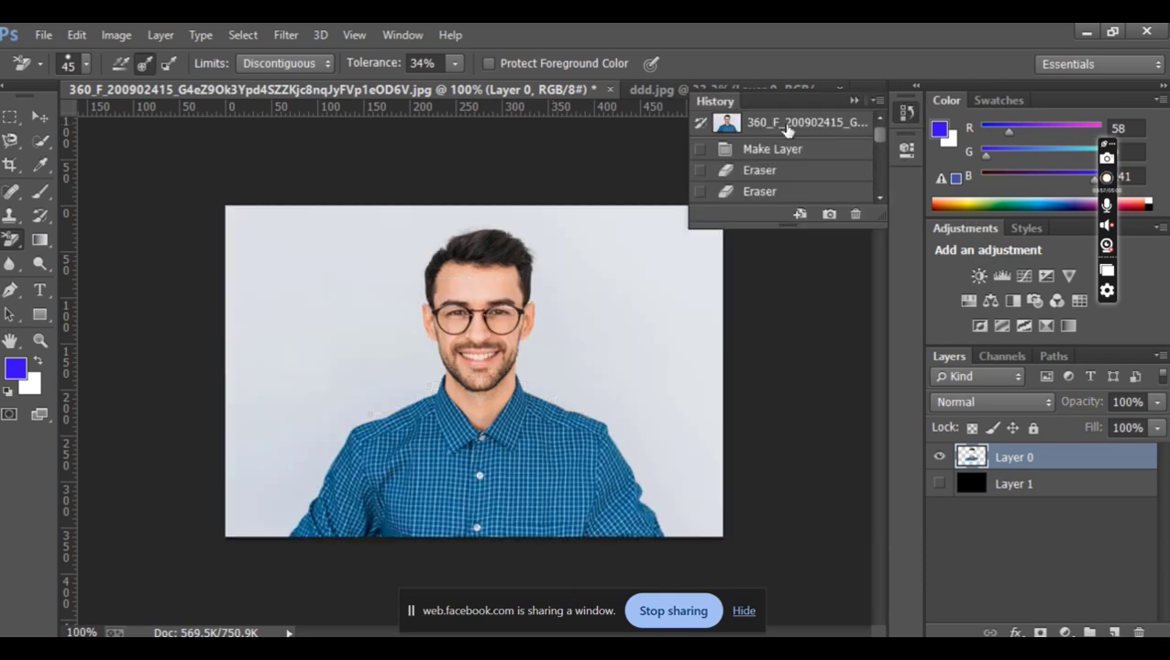
# Select the portrait's light background with the Magic Wand, collapse the History panel and clear the selection
pyautogui.click(40, 143)
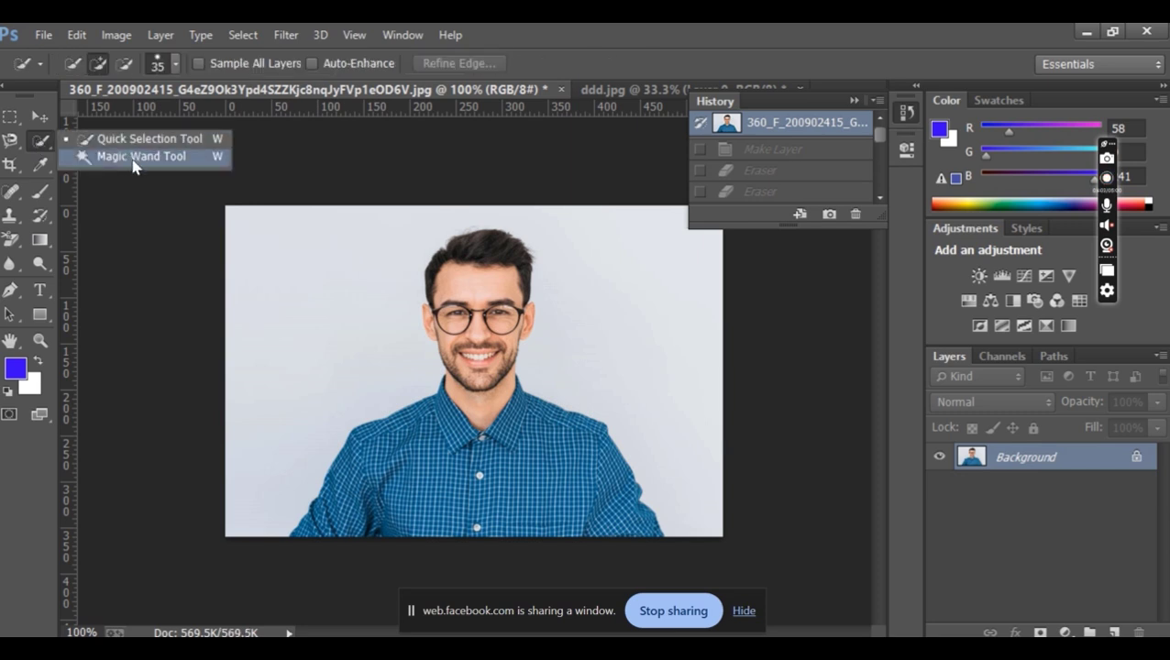
pyautogui.click(134, 156)
pyautogui.click(330, 296)
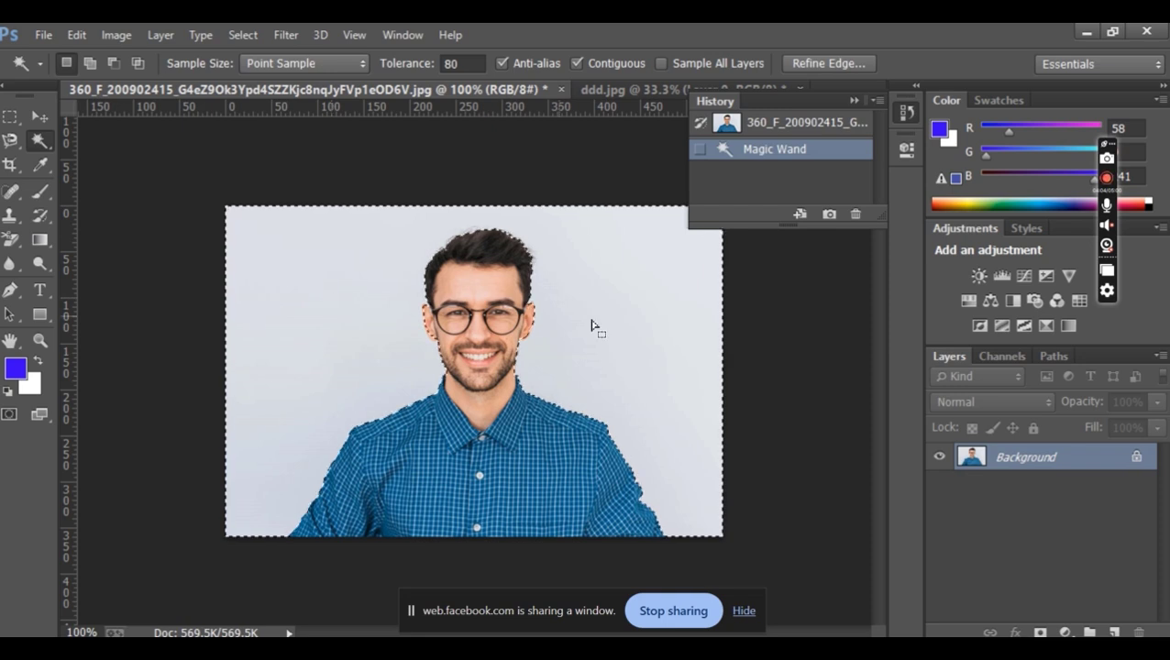
pyautogui.click(853, 101)
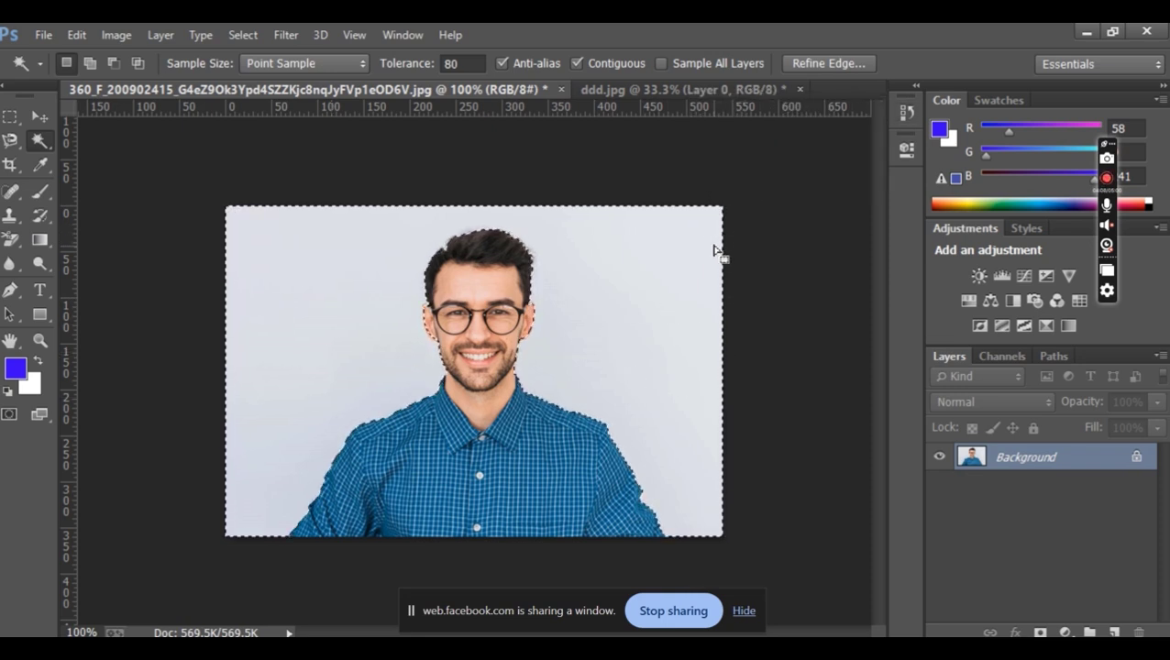
pyautogui.hotkey('ctrl', 'd')
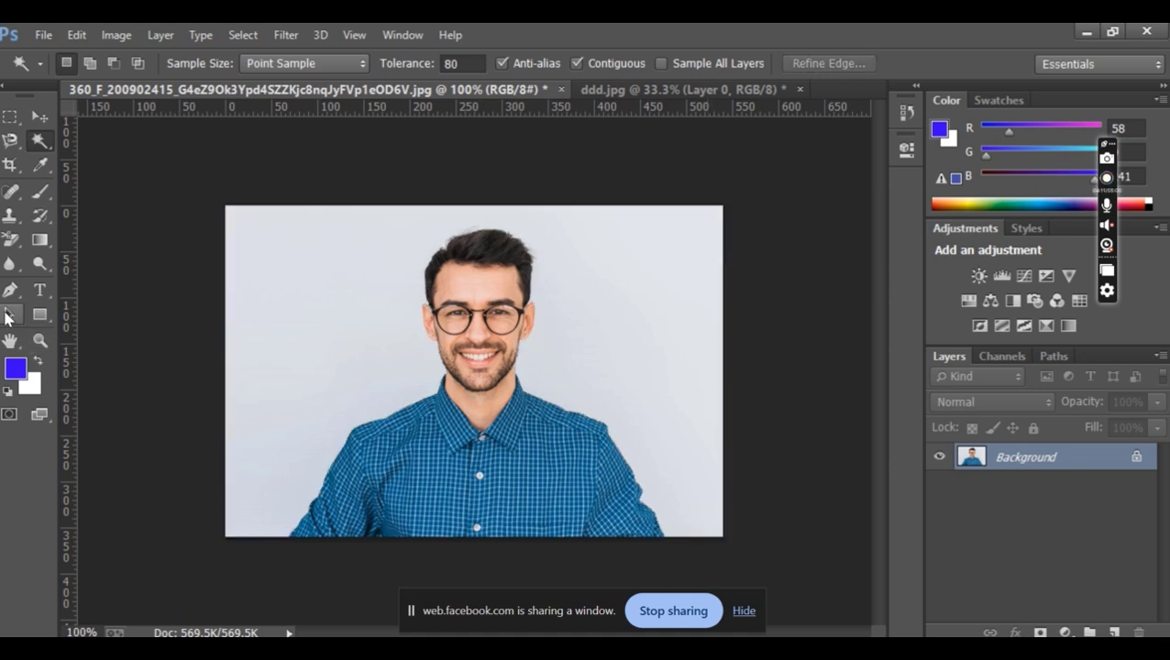
# Remove the light background around the man with the Magic Eraser Tool
pyautogui.click(11, 238)
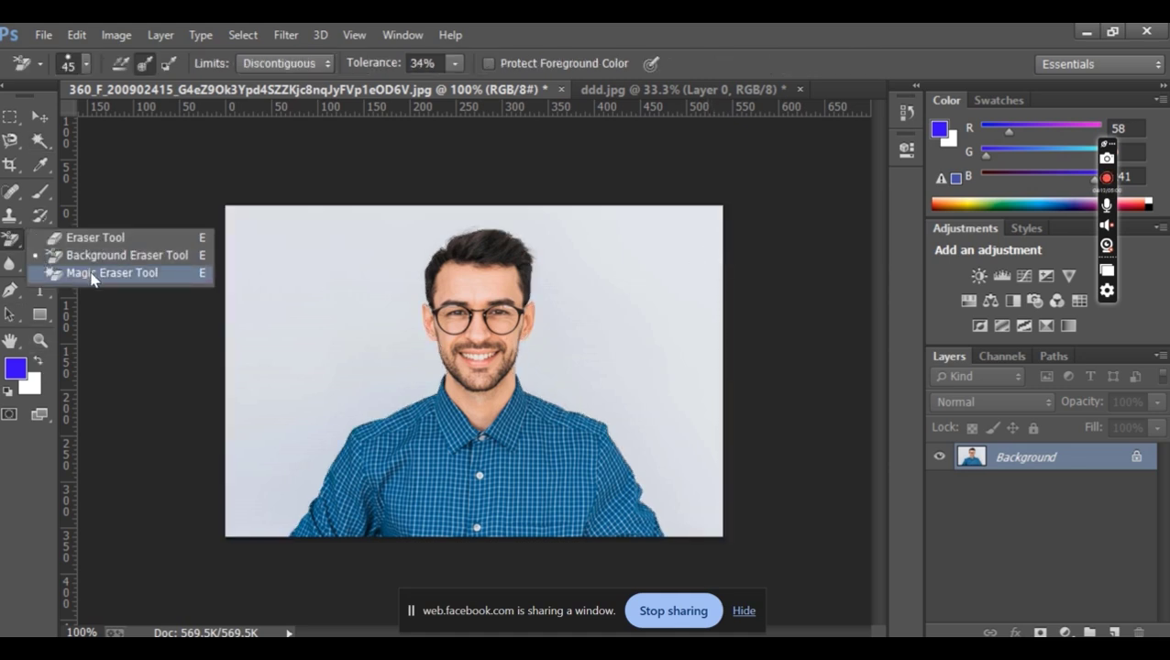
pyautogui.click(90, 269)
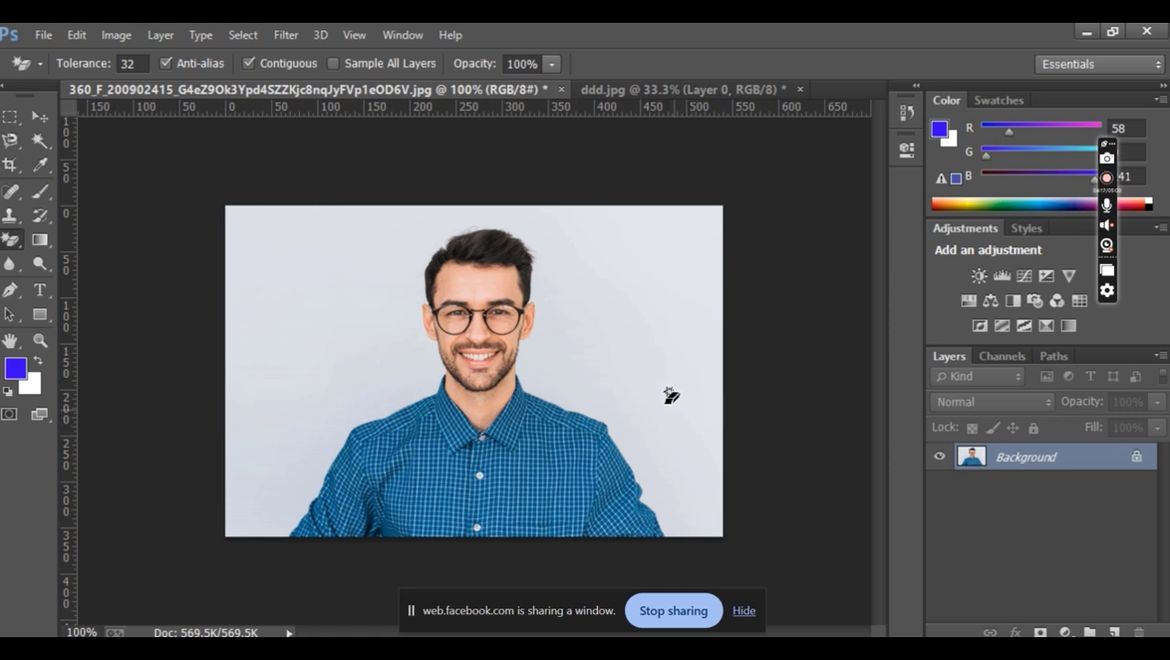
pyautogui.click(650, 309)
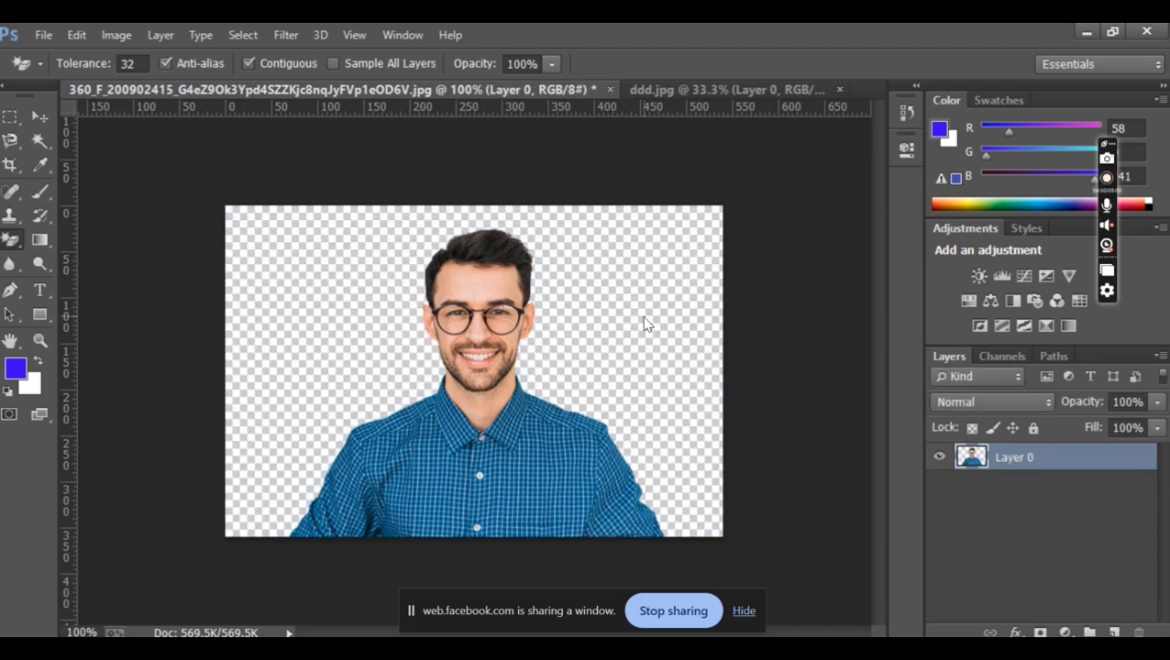